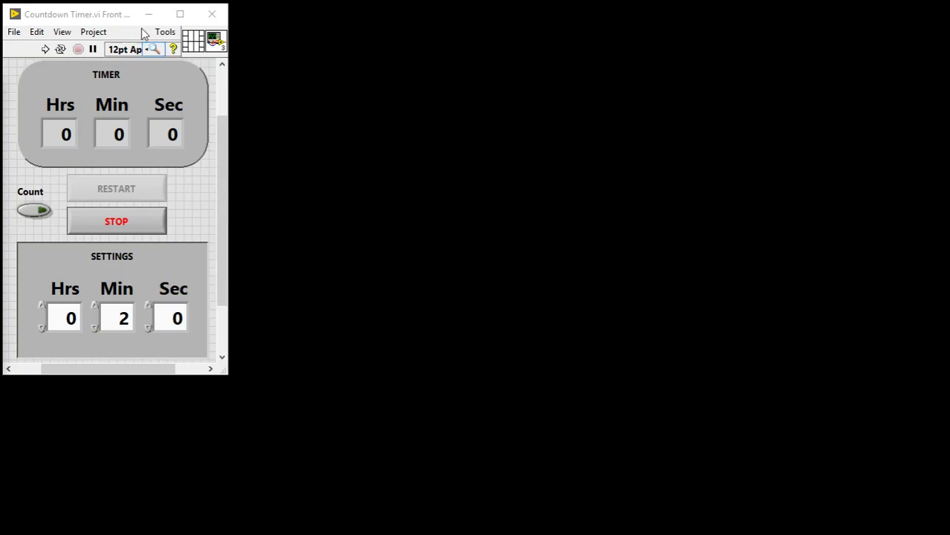
- Bring up the Countdown Timer.vi block diagram beside its front panel using Ctrl+E
{"action": "left_click", "coordinate": [102, 19]}
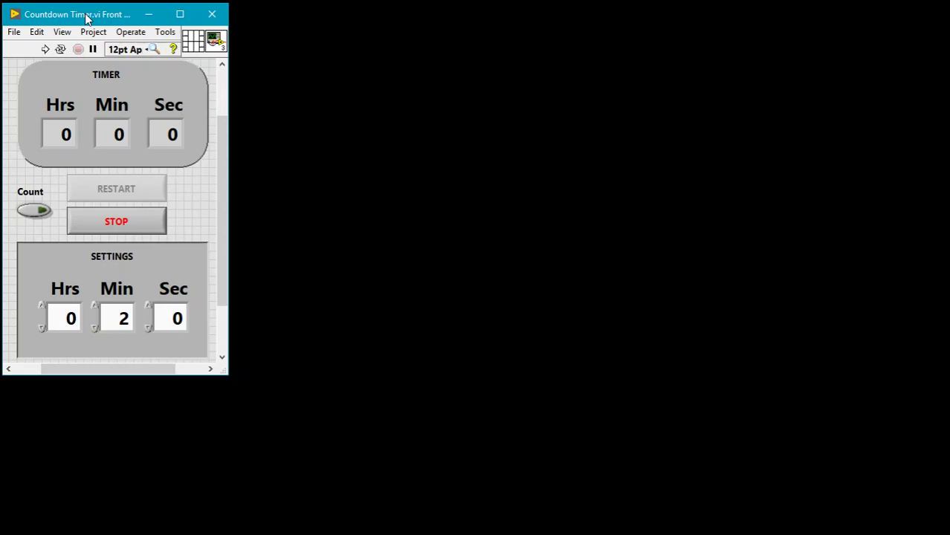
{"action": "key", "text": "ctrl+e"}
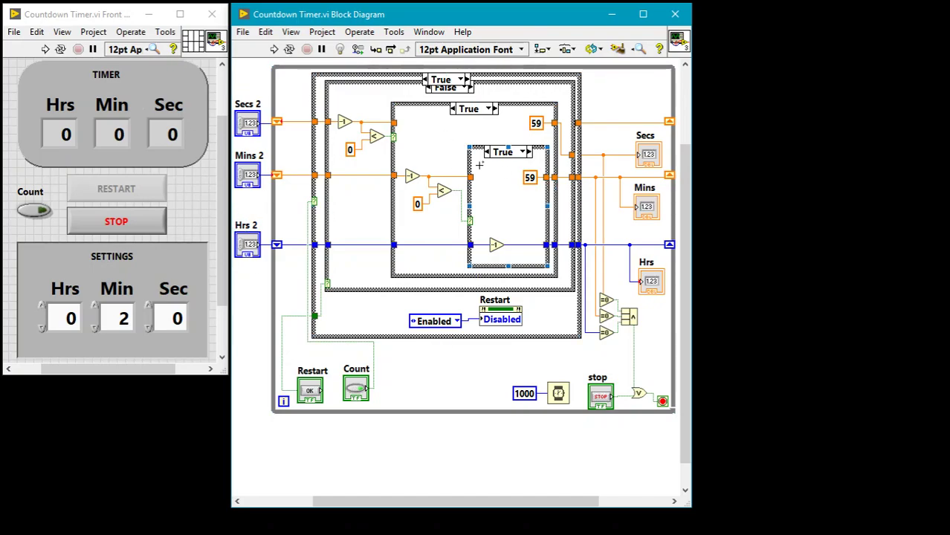
- Select the outer case, both True case structures and the while loop, then close the diagram
{"action": "left_click", "coordinate": [578, 145]}
{"action": "left_click", "coordinate": [621, 99]}
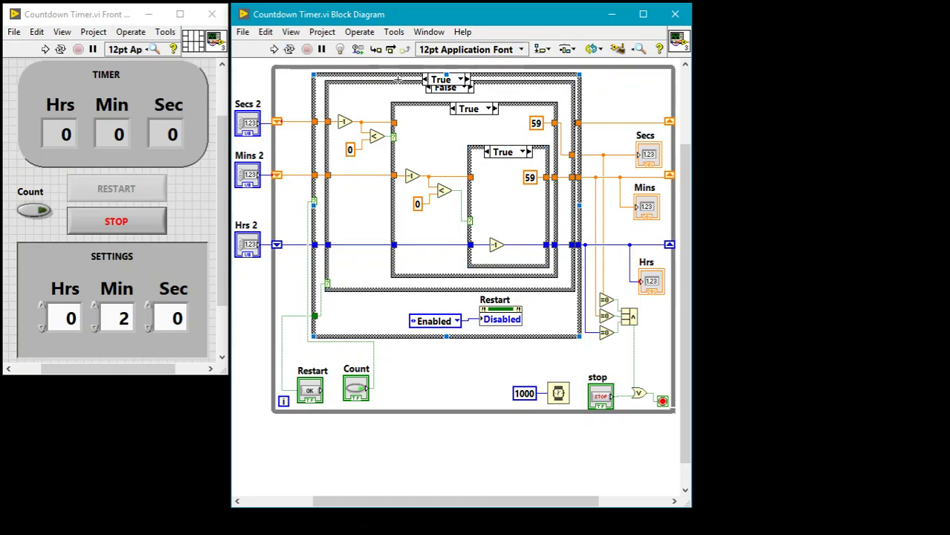
{"action": "left_click", "coordinate": [421, 103]}
{"action": "left_click", "coordinate": [470, 228]}
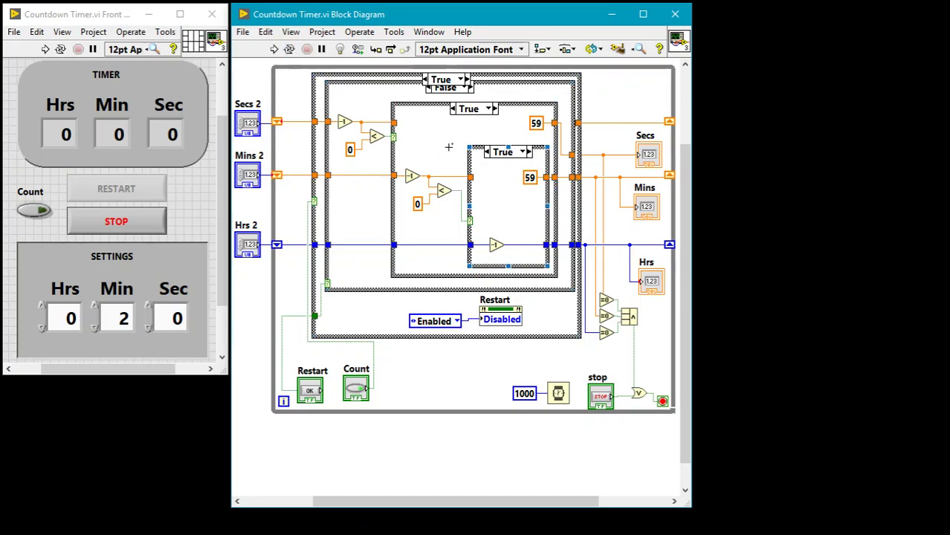
{"action": "left_click", "coordinate": [601, 68]}
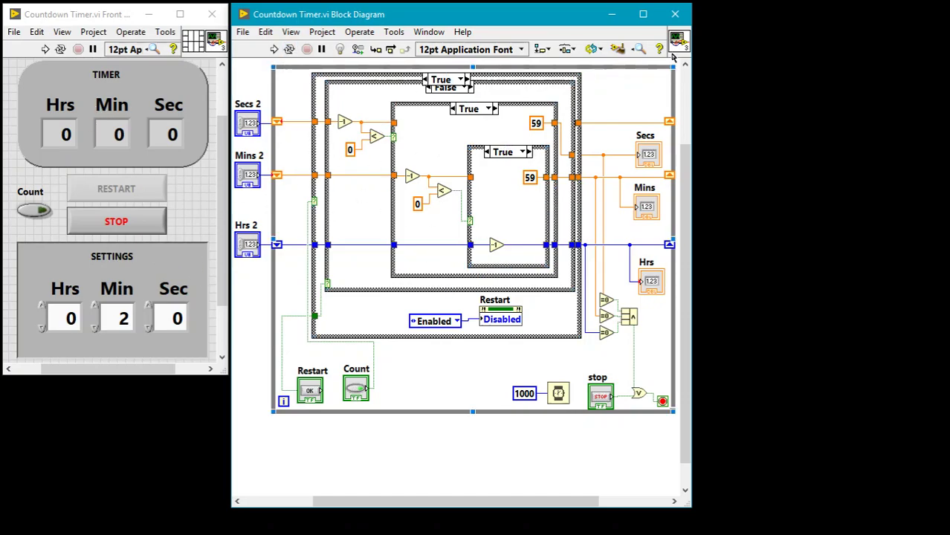
{"action": "left_click", "coordinate": [681, 17]}
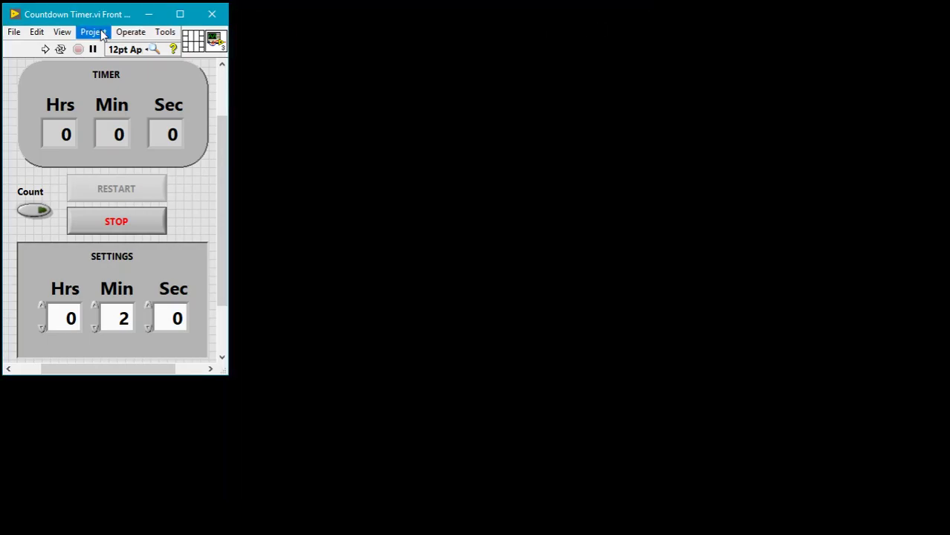
- Run the timer with Count switched on and stop it at 0 h 1 min 54 s
{"action": "left_click", "coordinate": [45, 49]}
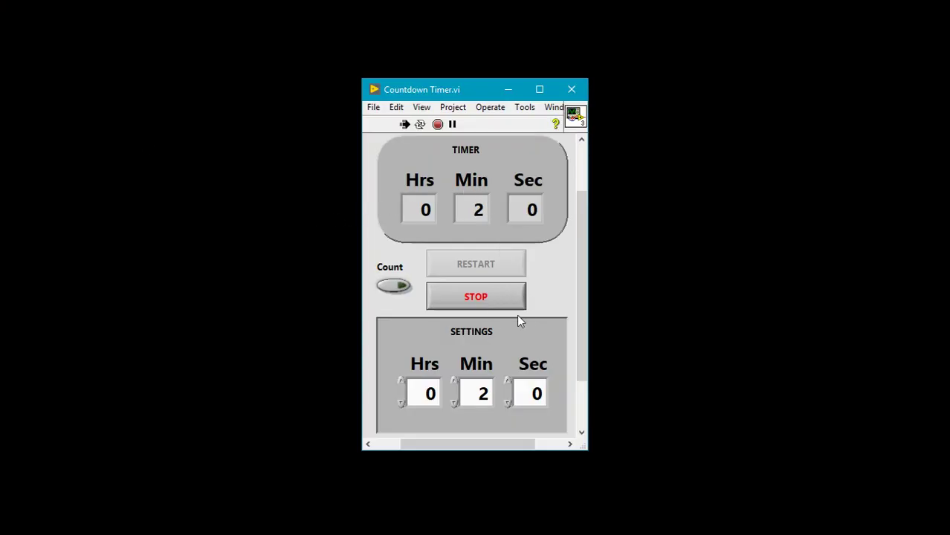
{"action": "left_click", "coordinate": [394, 285]}
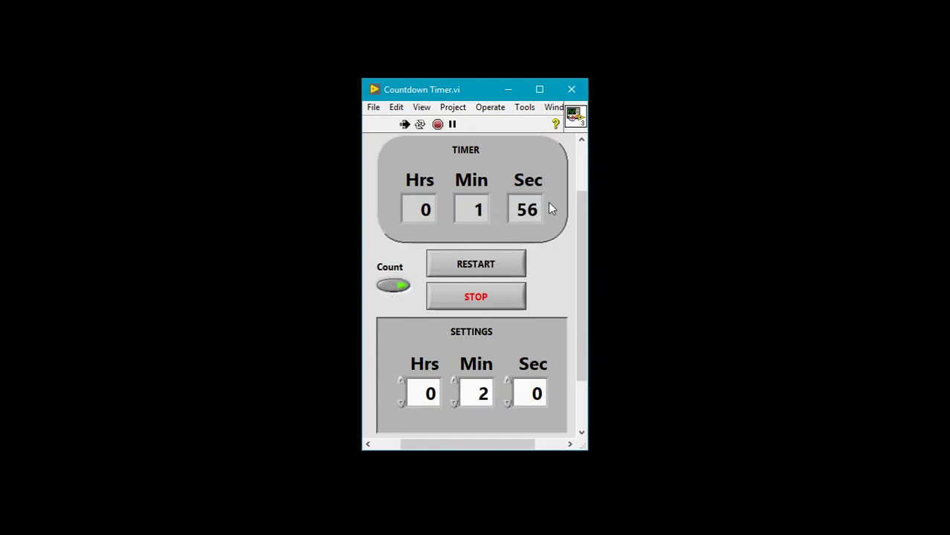
{"action": "left_click", "coordinate": [467, 302]}
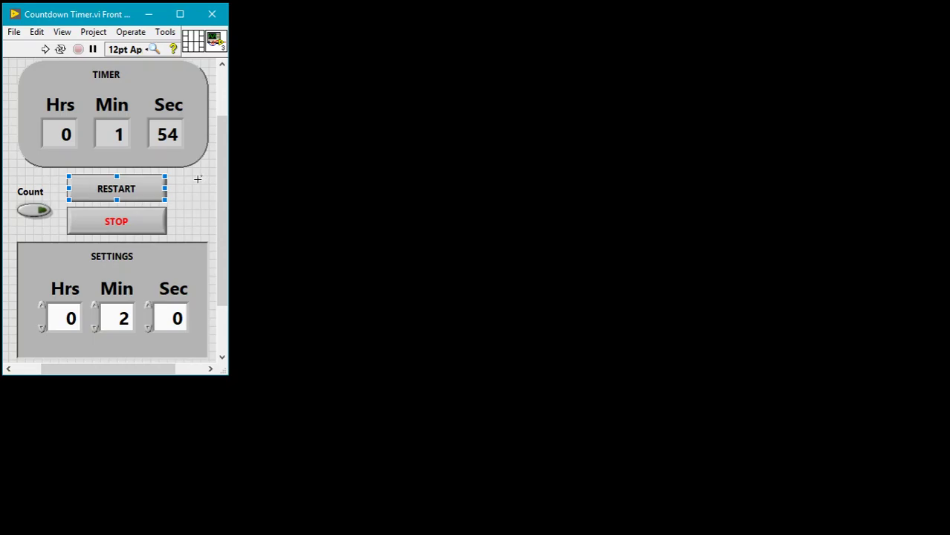
{"action": "left_click", "coordinate": [198, 180]}
{"action": "left_click", "coordinate": [93, 32]}
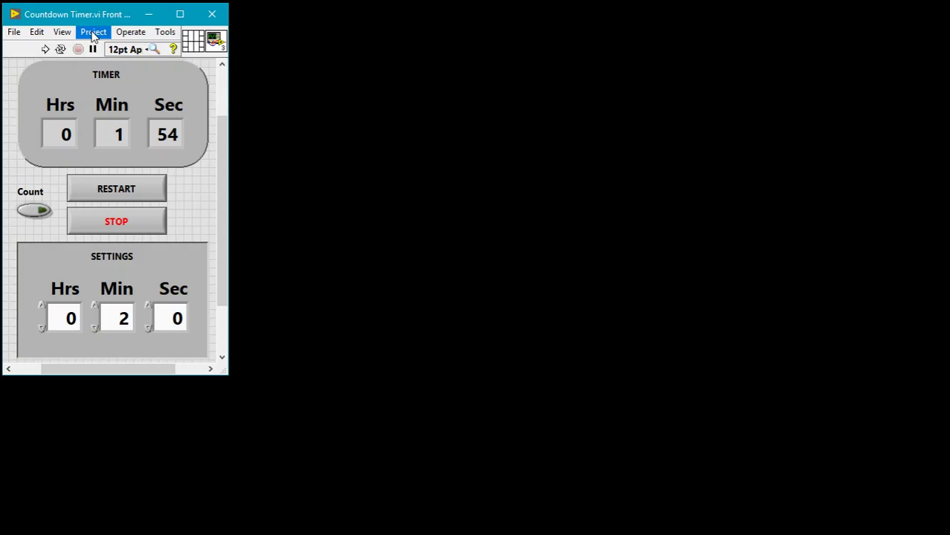
- Start a new project from the Blank Project template via Project > Create Project
{"action": "left_click", "coordinate": [93, 33]}
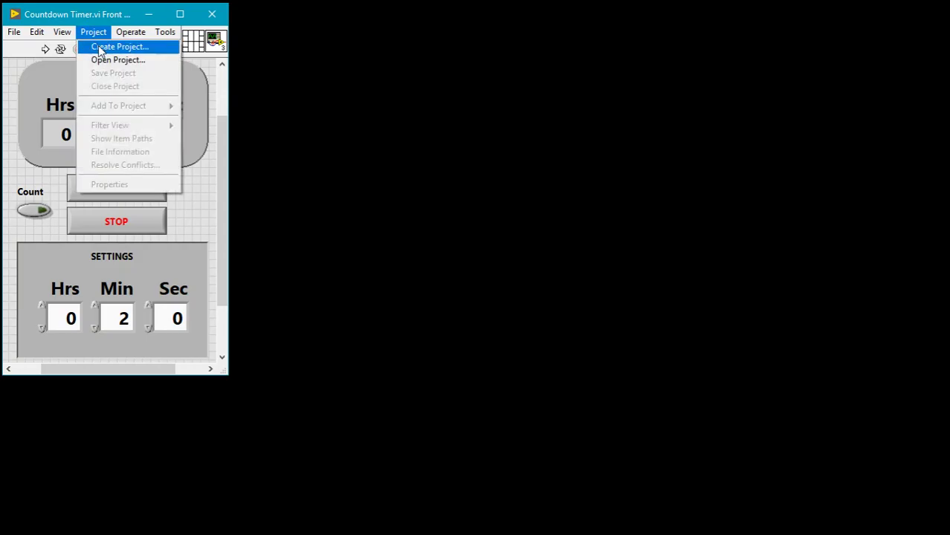
{"action": "left_click", "coordinate": [100, 47]}
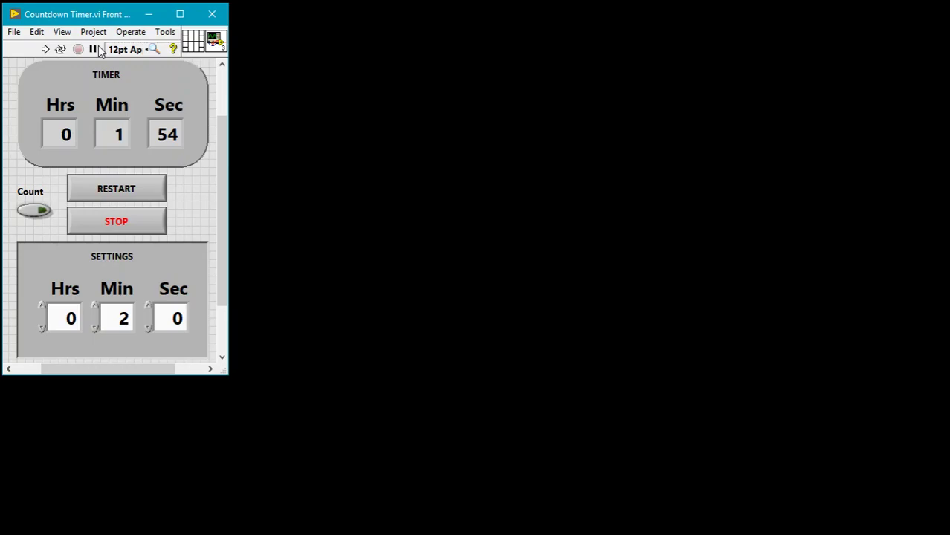
{"action": "left_click", "coordinate": [160, 78]}
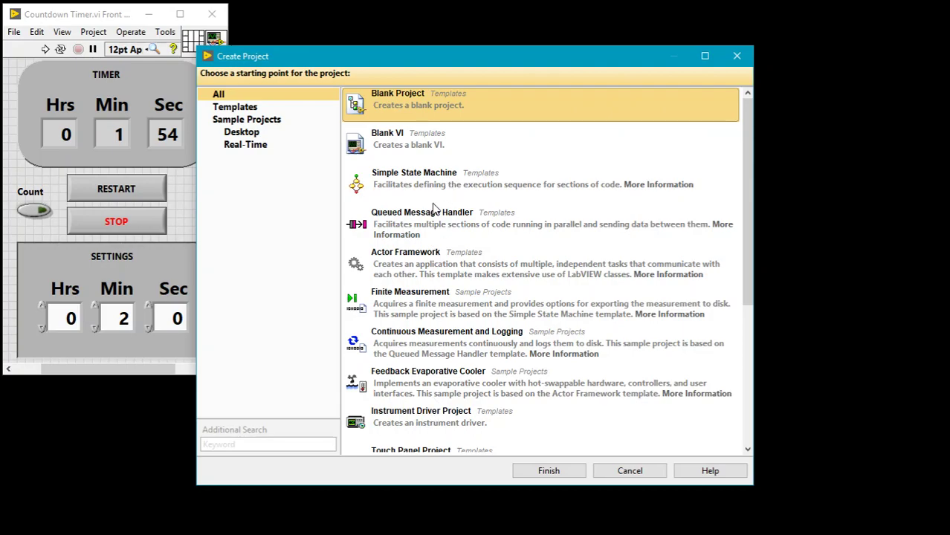
{"action": "left_click", "coordinate": [548, 477]}
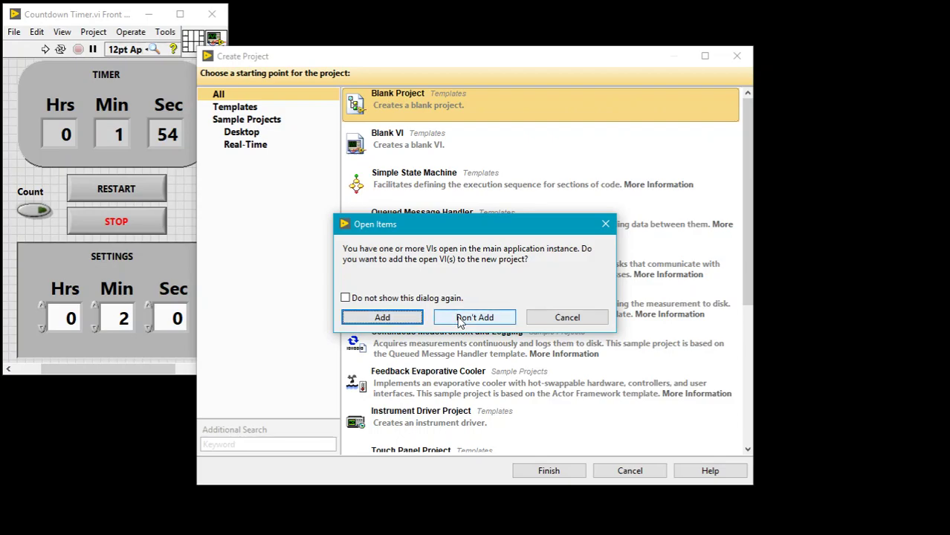
- Add the open Countdown Timer.vi to the new project, then cancel an Add > File under My Computer
{"action": "left_click", "coordinate": [387, 317]}
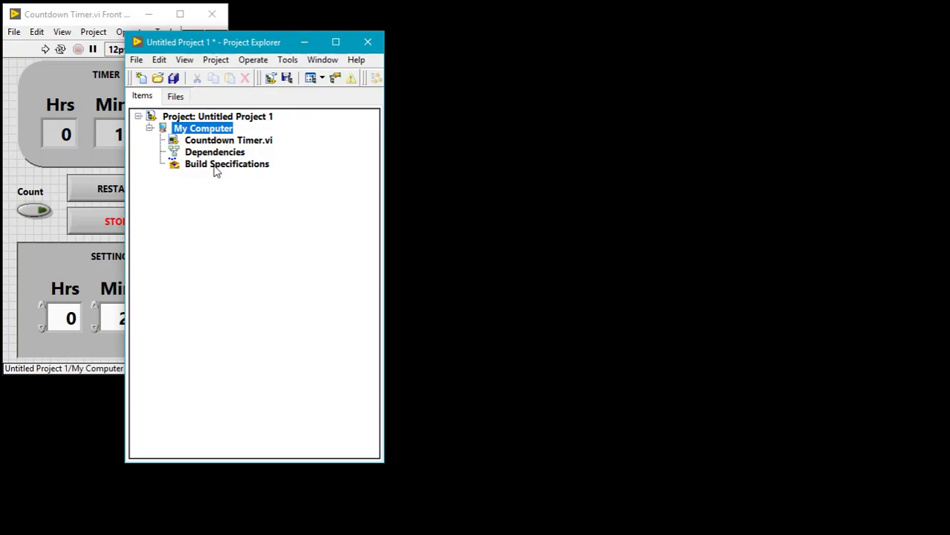
{"action": "right_click", "coordinate": [211, 130]}
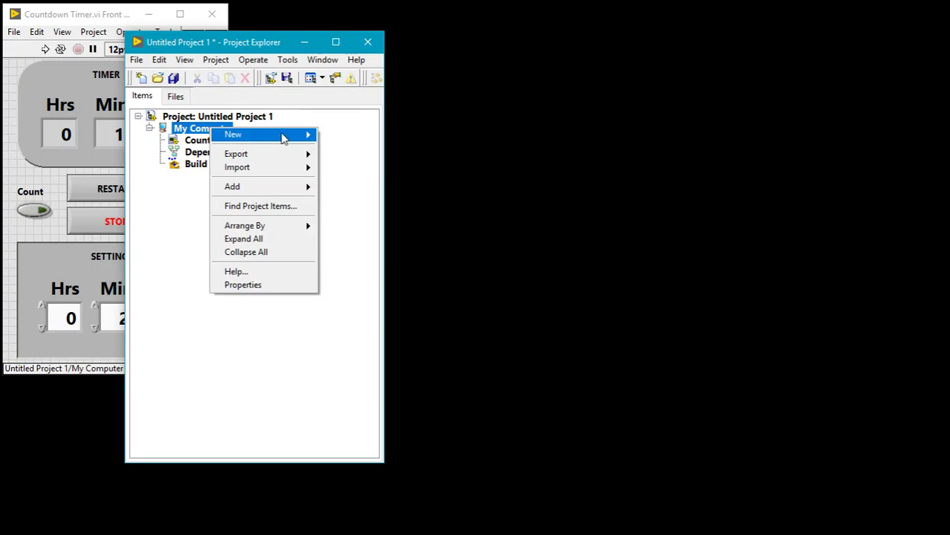
{"action": "mouse_move", "coordinate": [269, 190]}
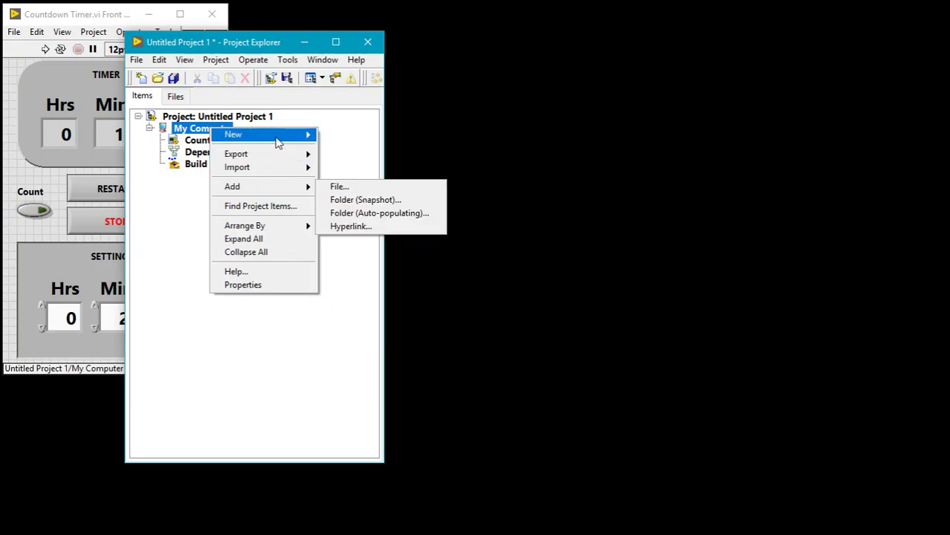
{"action": "mouse_move", "coordinate": [276, 142]}
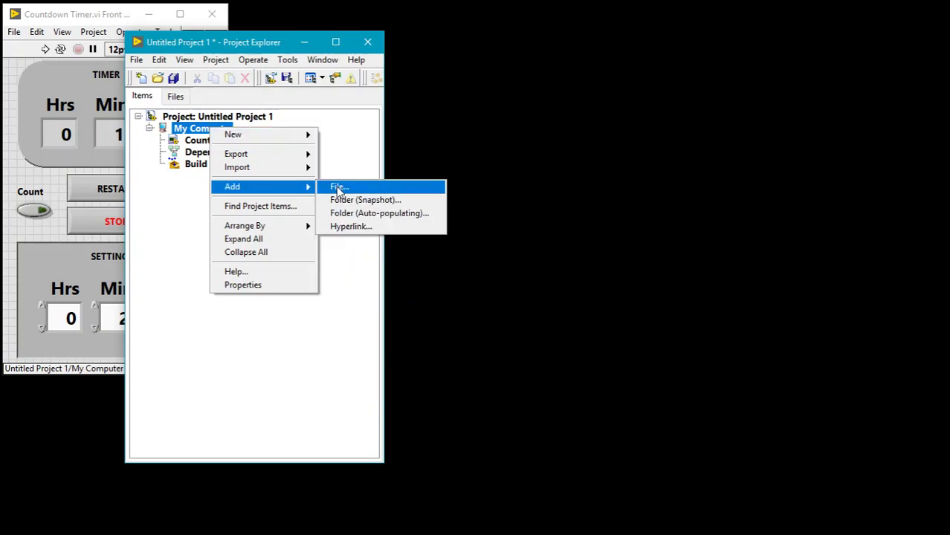
{"action": "left_click", "coordinate": [338, 190]}
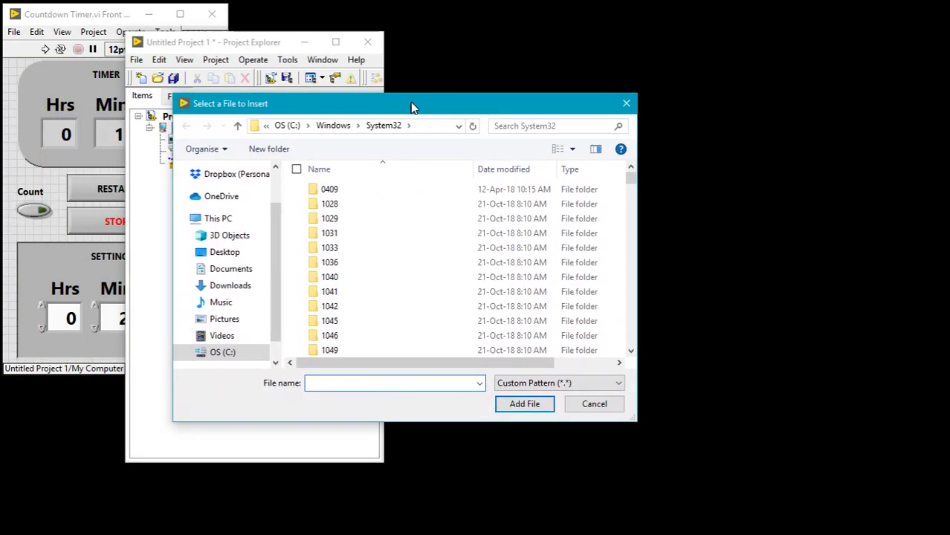
{"action": "left_click_drag", "start_coordinate": [410, 102], "coordinate": [575, 138]}
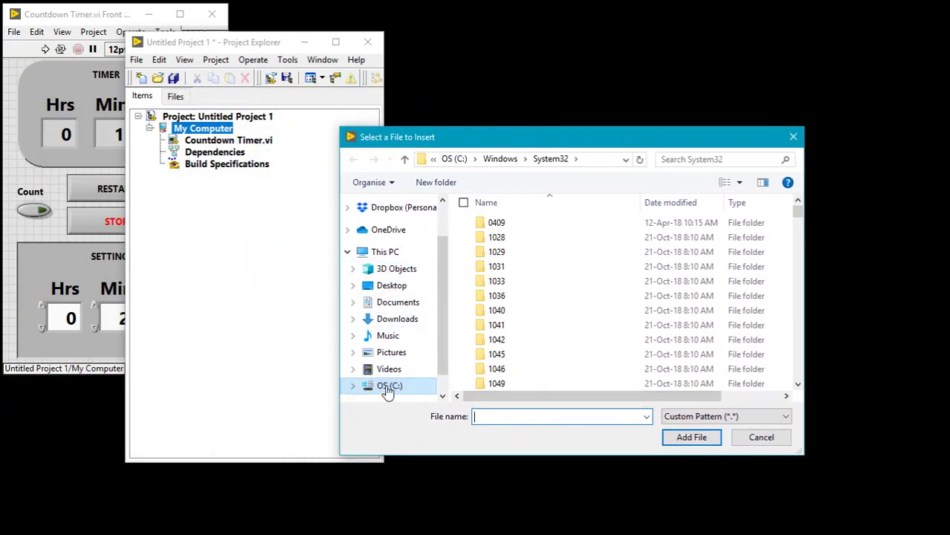
{"action": "left_click", "coordinate": [753, 441]}
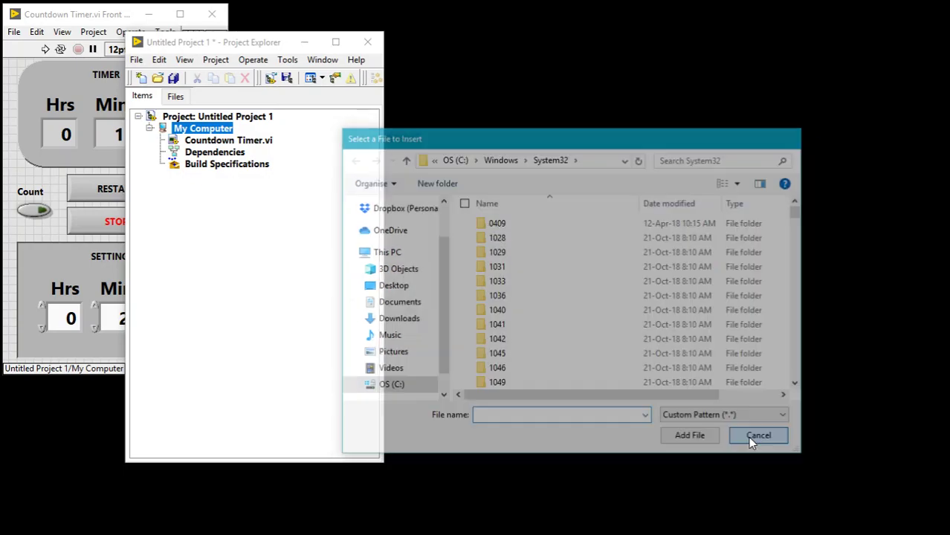
- Browse the save dialog to C:\my Online Tutorials\LabVIEW
{"action": "left_click", "coordinate": [223, 142]}
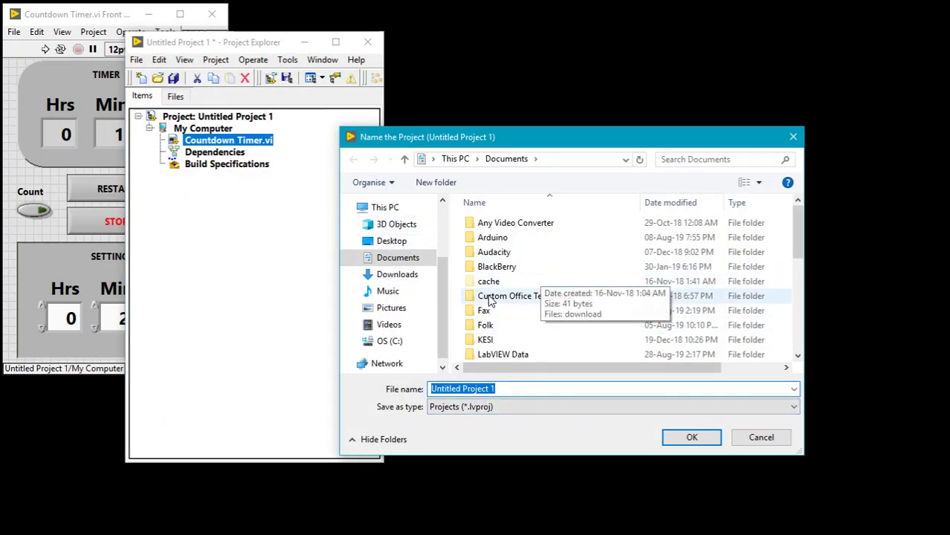
{"action": "left_click", "coordinate": [389, 342]}
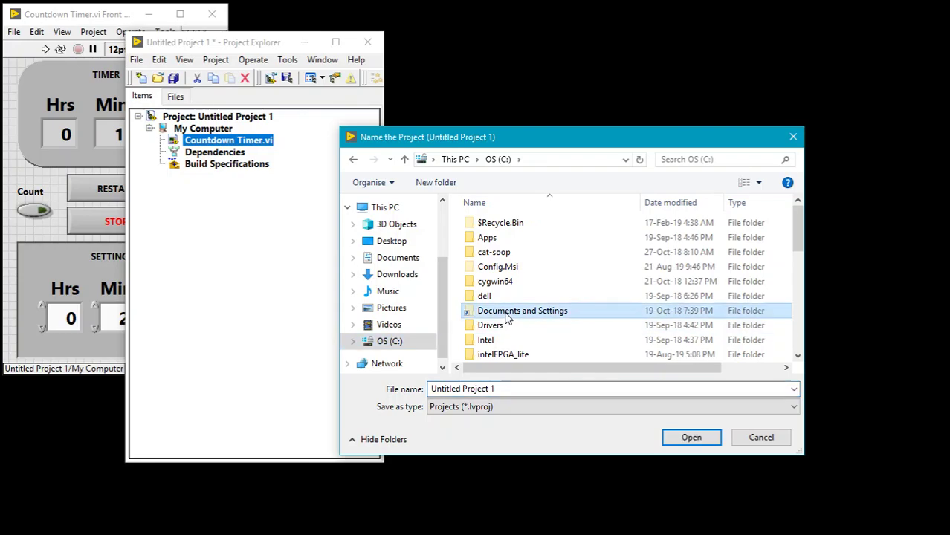
{"action": "scroll", "coordinate": [508, 318], "scroll_direction": "down", "scroll_amount": 4}
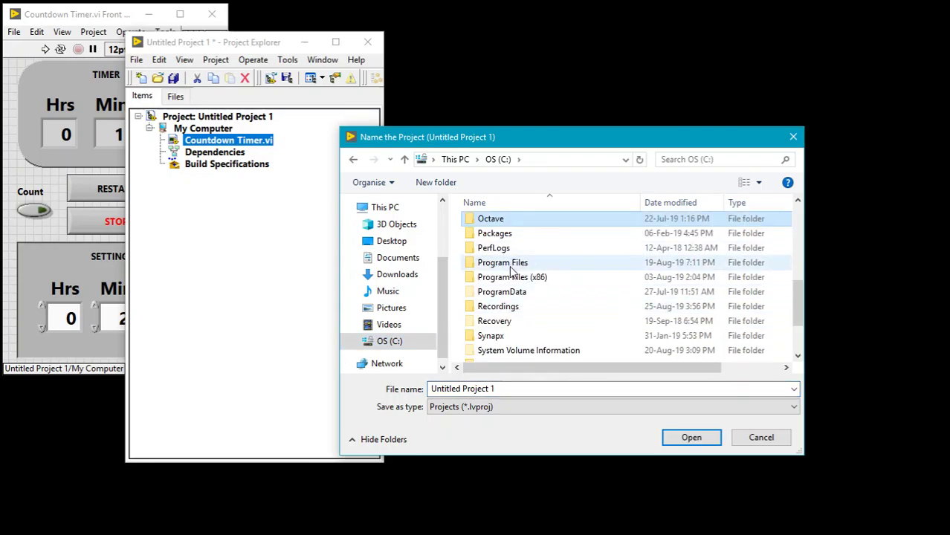
{"action": "scroll", "coordinate": [514, 281], "scroll_direction": "up", "scroll_amount": 1}
{"action": "scroll", "coordinate": [512, 282], "scroll_direction": "up", "scroll_amount": 1}
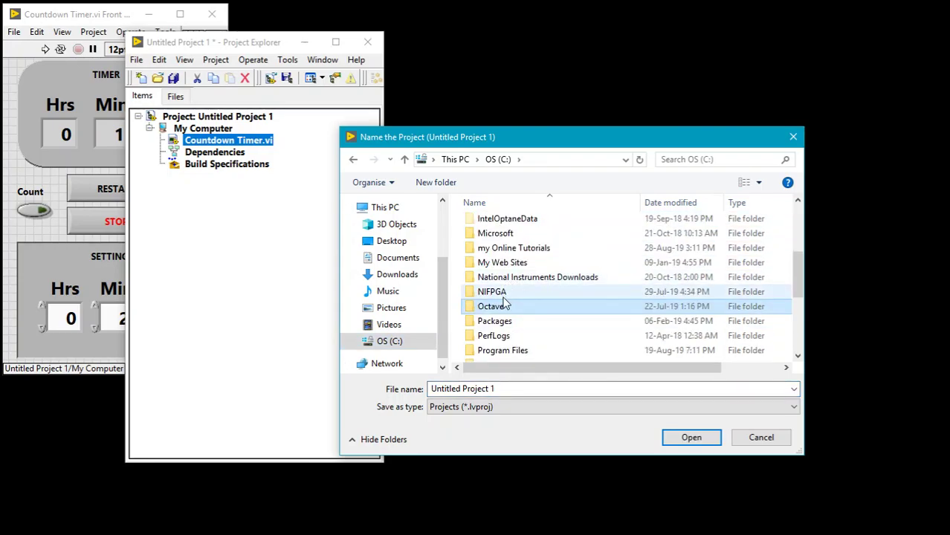
{"action": "double_click", "coordinate": [510, 248]}
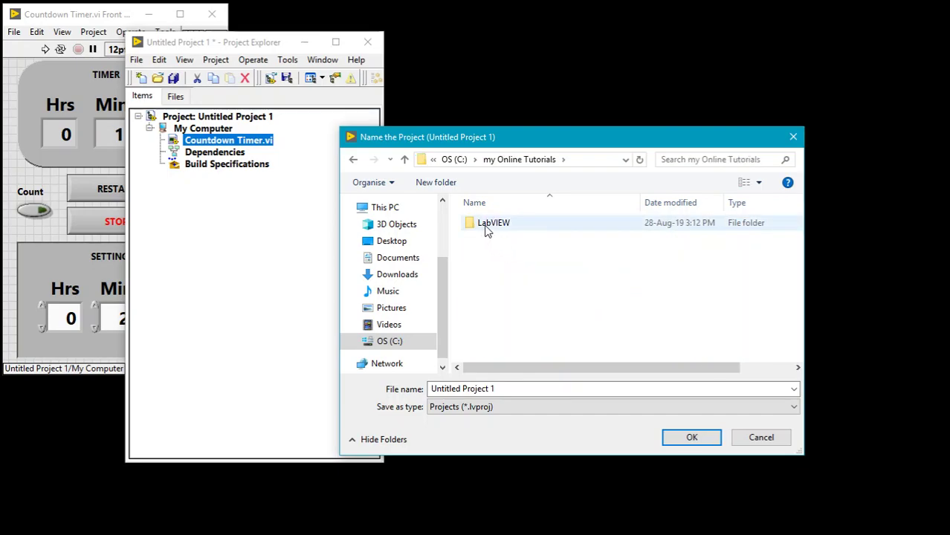
{"action": "double_click", "coordinate": [487, 225]}
- Create a Countdown Timer folder and save the project in it as Countdown Timer Project
{"action": "left_click", "coordinate": [525, 393]}
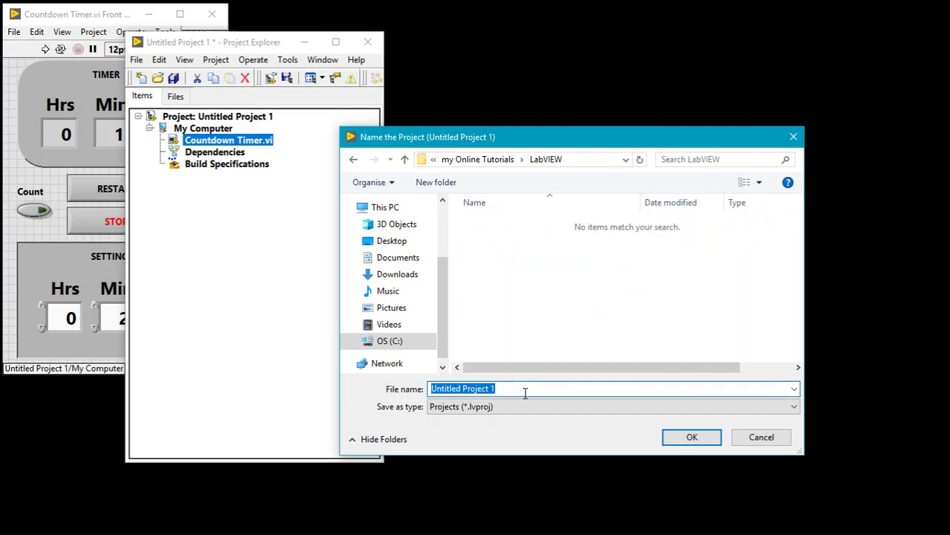
{"action": "type", "text": "Countd"}
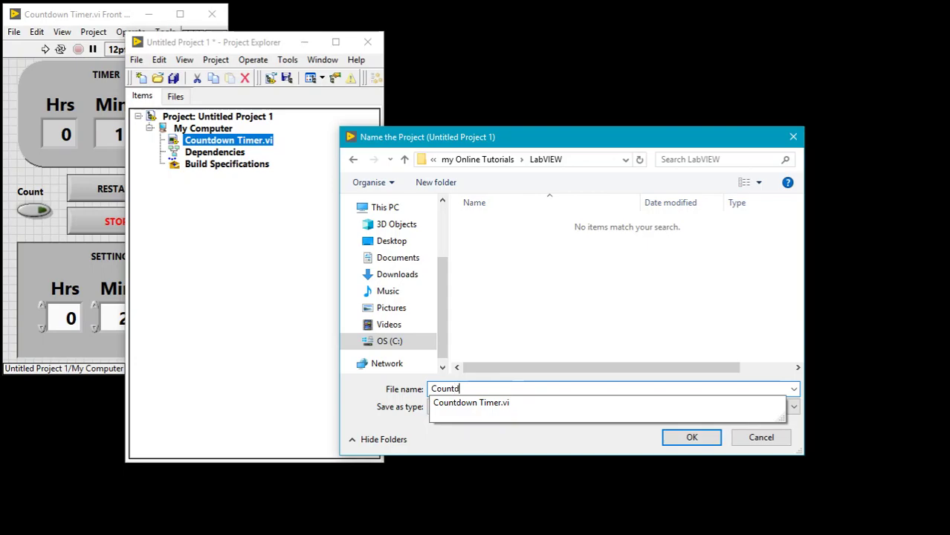
{"action": "type", "text": "ownTimer"}
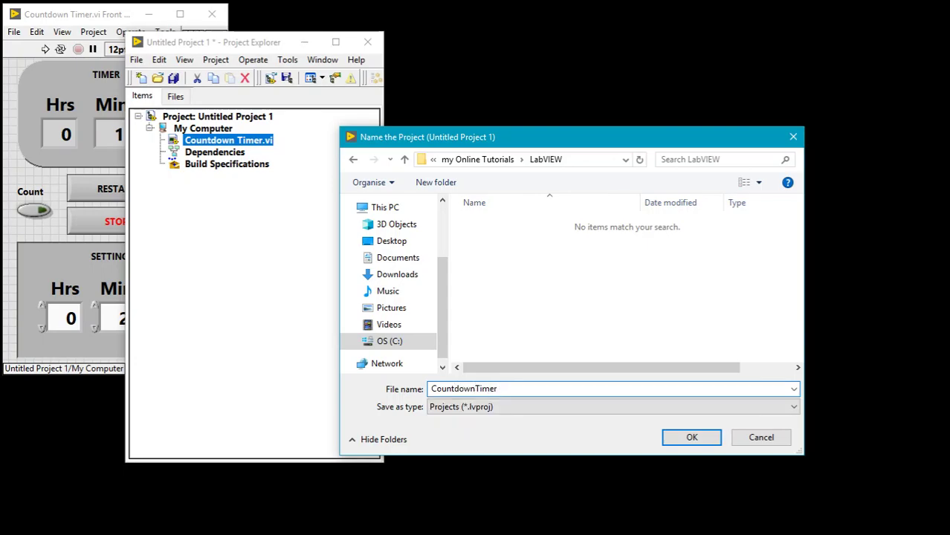
{"action": "type", "text": "p"}
{"action": "key", "text": "BackSpace"}
{"action": "type", "text": "Project"}
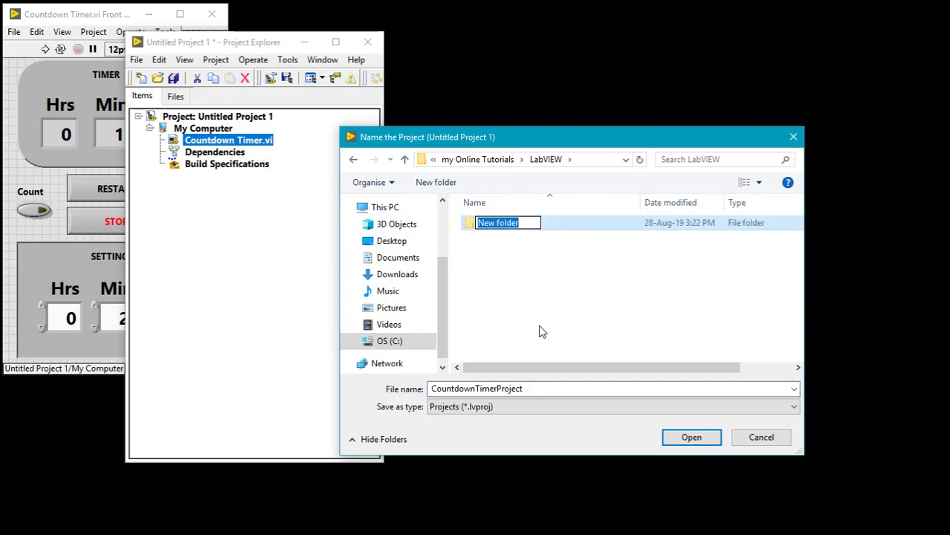
{"action": "type", "text": "Countdown "}
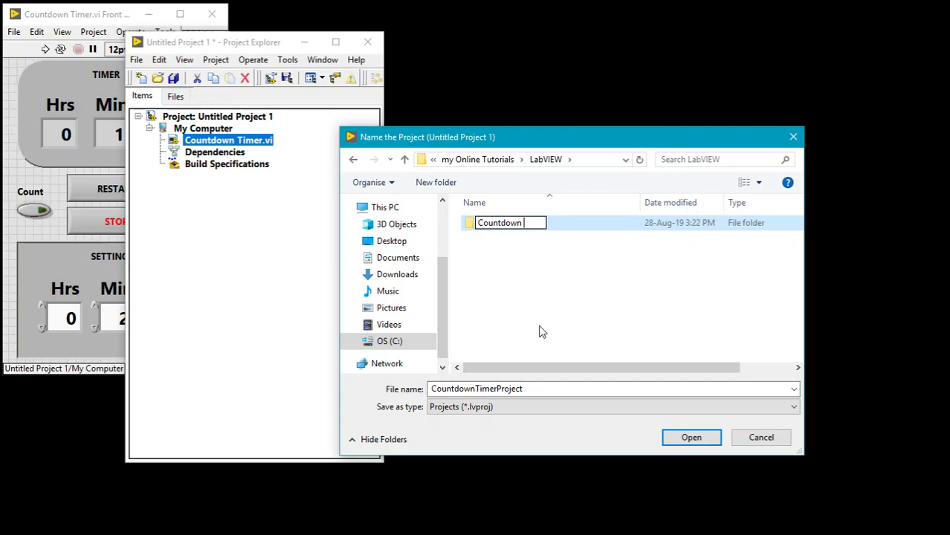
{"action": "type", "text": "Timer"}
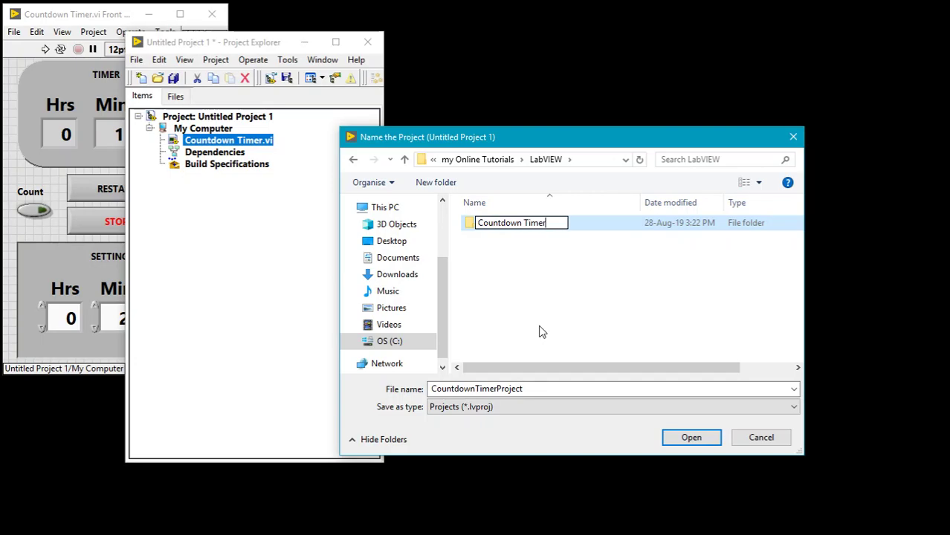
{"action": "key", "text": "Return"}
{"action": "key", "text": "Return"}
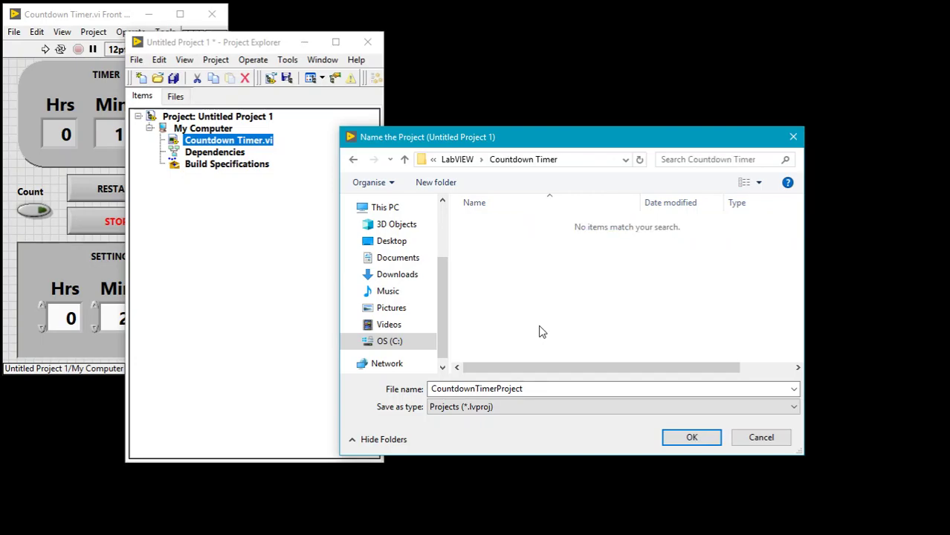
{"action": "left_click", "coordinate": [496, 389]}
{"action": "left_click", "coordinate": [496, 389]}
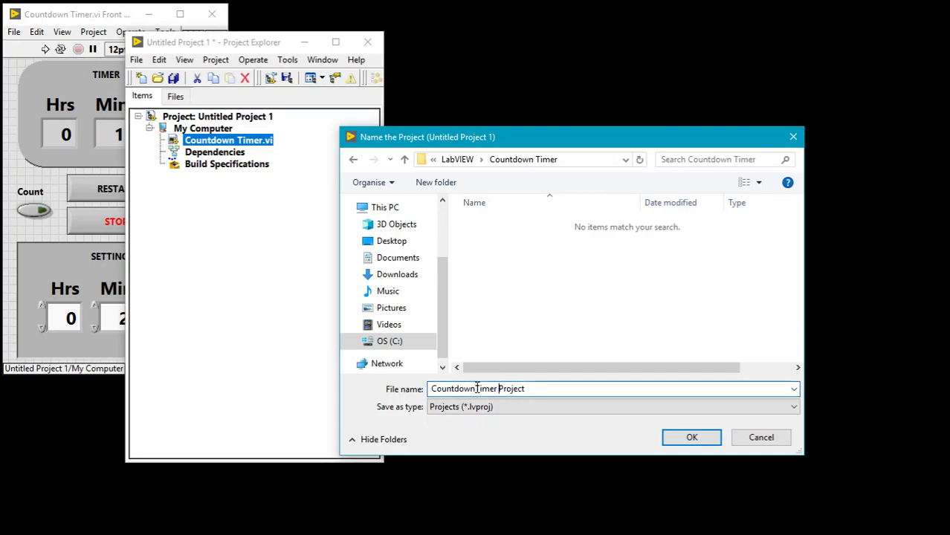
{"action": "left_click", "coordinate": [692, 438]}
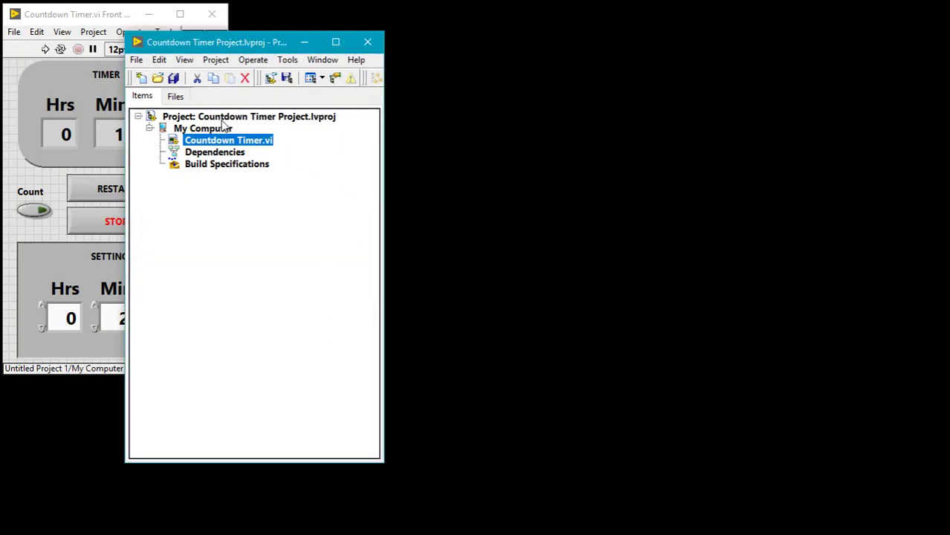
- Show the New submenu of Build Specifications, listing Application (EXE) through Zip File
{"action": "left_click", "coordinate": [221, 165]}
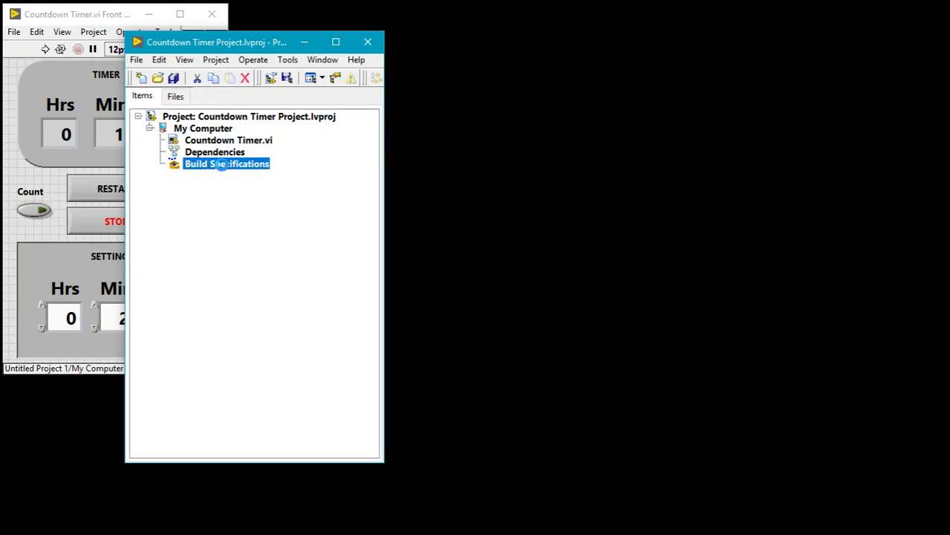
{"action": "right_click", "coordinate": [222, 165]}
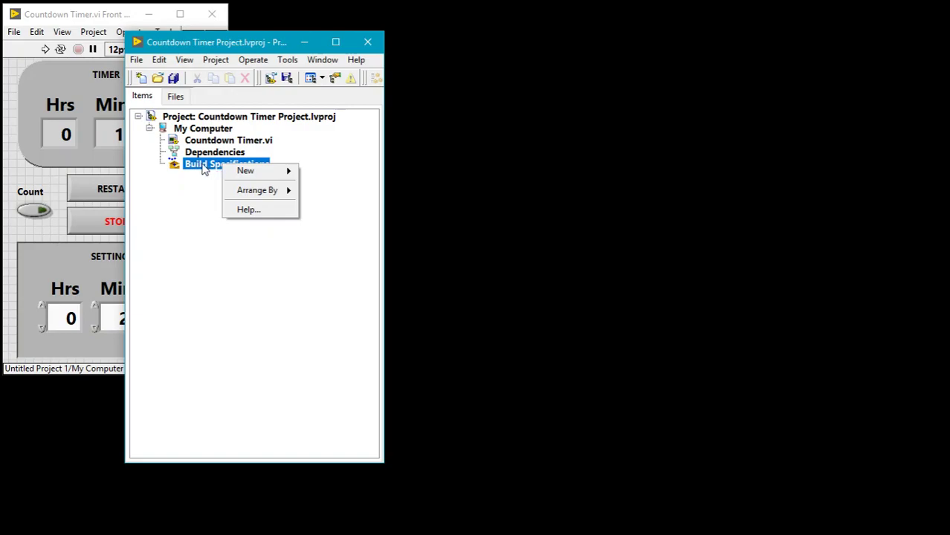
{"action": "mouse_move", "coordinate": [249, 171]}
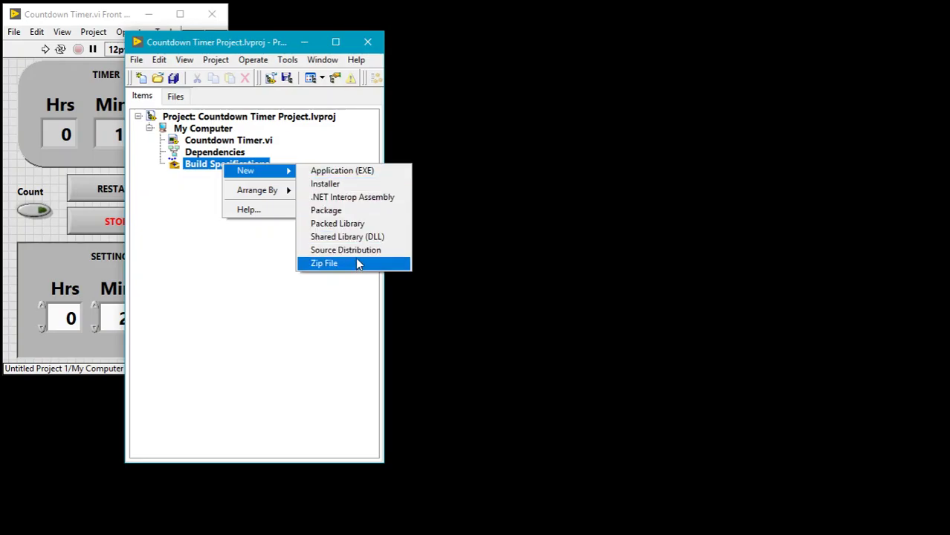
- Add an Application (EXE) build named CountdownTimer with target filename Timer.exe
{"action": "left_click", "coordinate": [332, 173]}
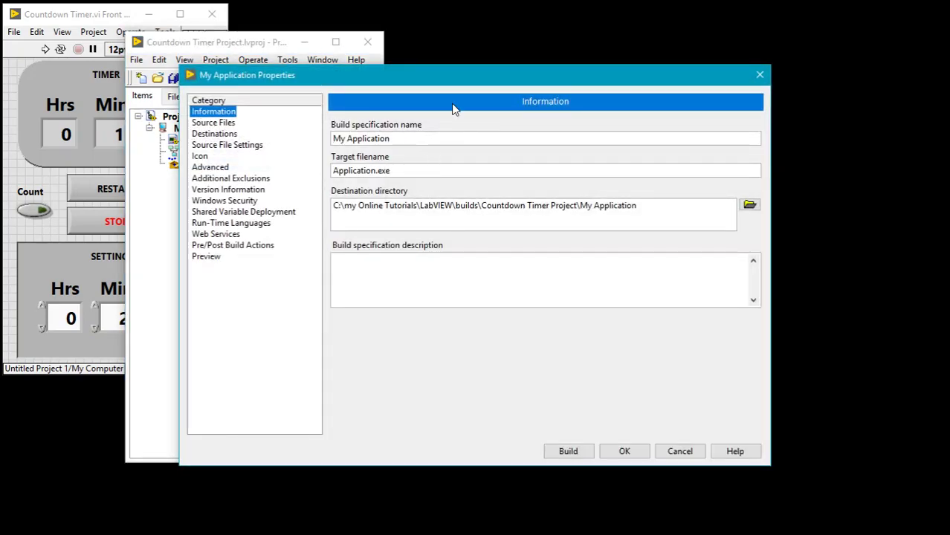
{"action": "left_click_drag", "start_coordinate": [433, 138], "coordinate": [279, 142]}
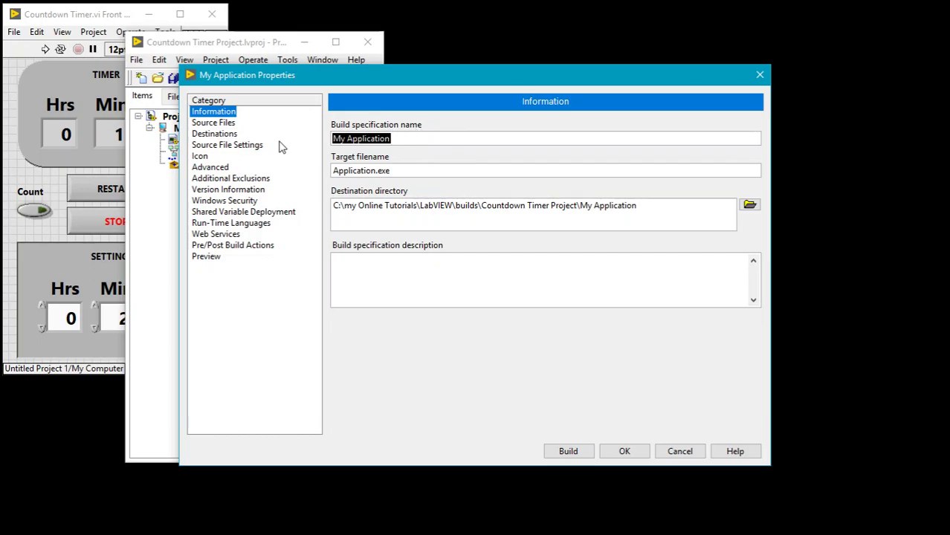
{"action": "type", "text": "Countdow"}
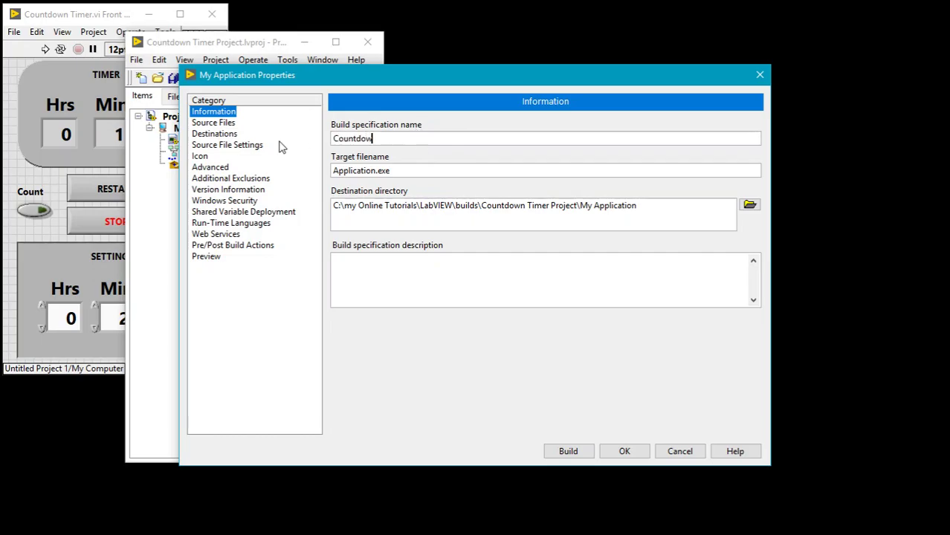
{"action": "type", "text": "nTimer"}
{"action": "key", "text": "Tab"}
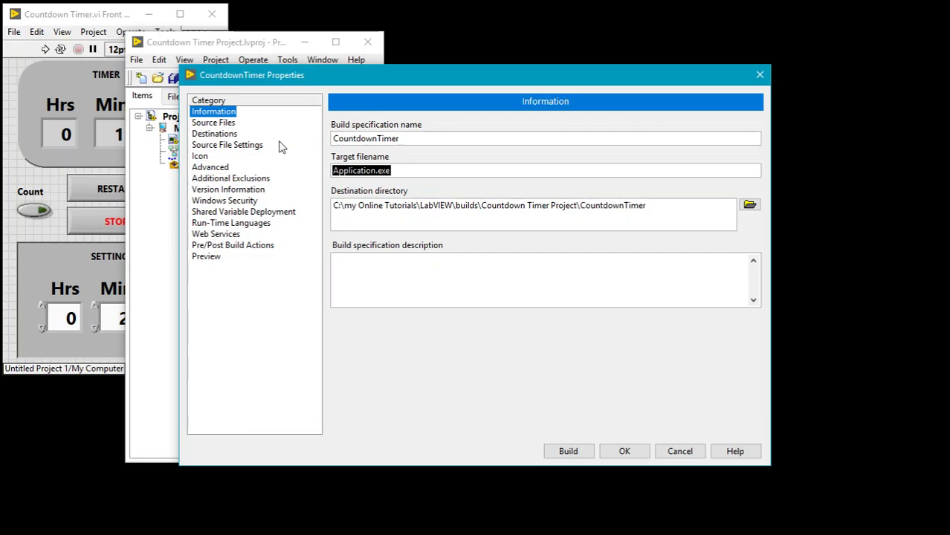
{"action": "key", "text": "End"}
{"action": "key", "text": "Left"}
{"action": "key", "text": "Left"}
{"action": "key", "text": "Left"}
{"action": "key", "text": "Left"}
{"action": "key", "text": "shift+Home"}
{"action": "type", "text": "Timer"}
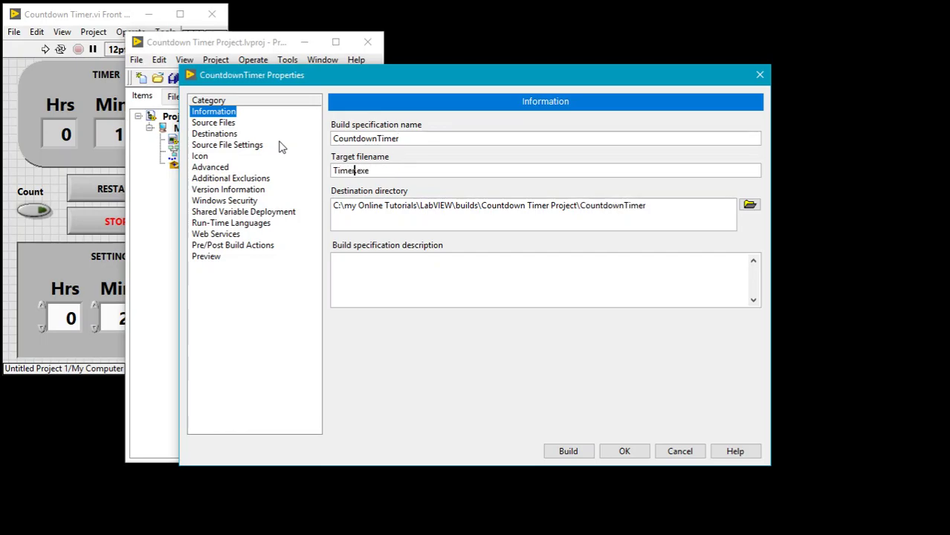
{"action": "key", "text": "Tab"}
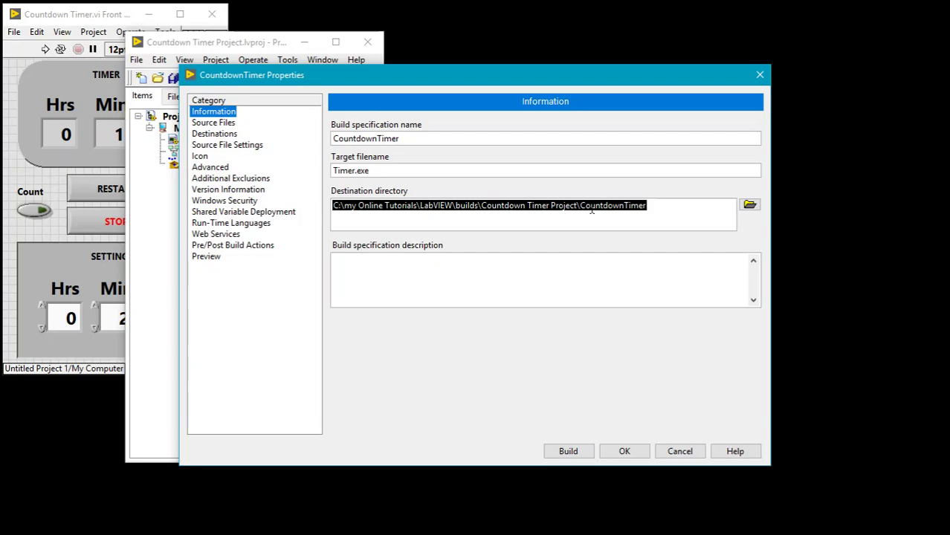
- Change the destination path to ...\Countdown Timer Project\builds\CountdownTimer
{"action": "double_click", "coordinate": [466, 206]}
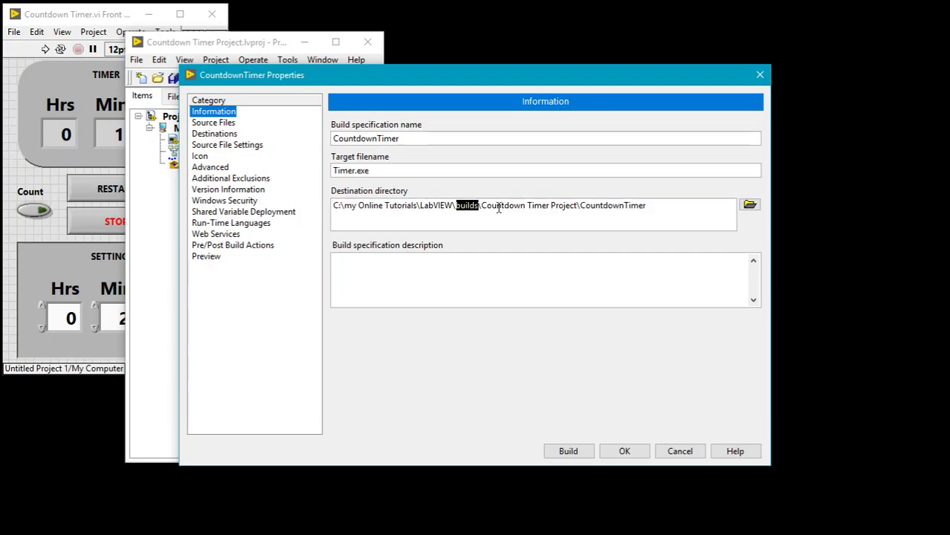
{"action": "key", "text": "Delete"}
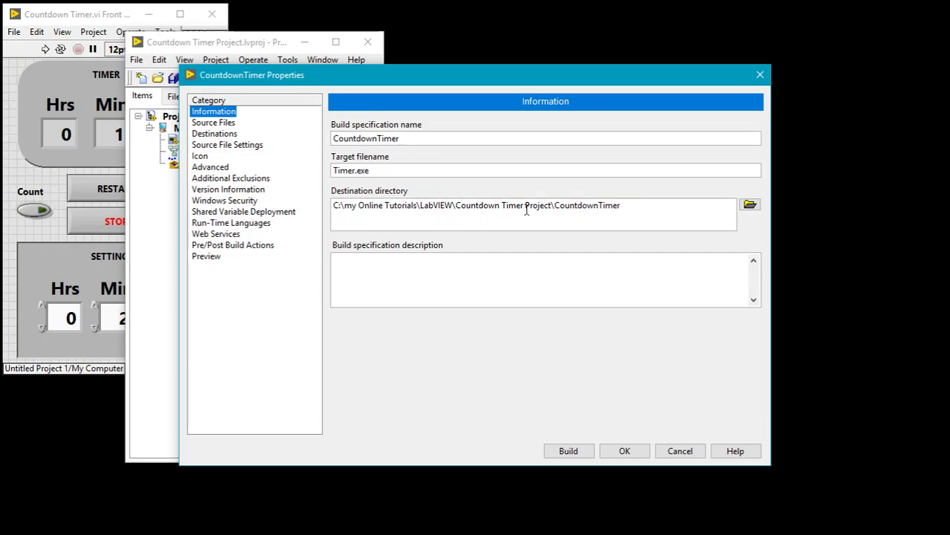
{"action": "left_click", "coordinate": [555, 206]}
{"action": "type", "text": "builds\\"}
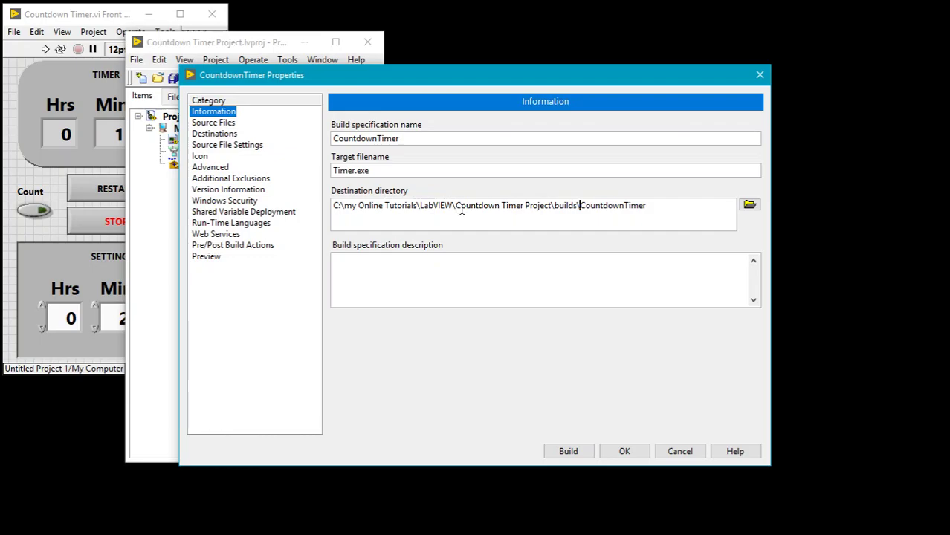
- Create a Builds folder inside Countdown Timer and choose it as the destination directory
{"action": "left_click", "coordinate": [750, 204]}
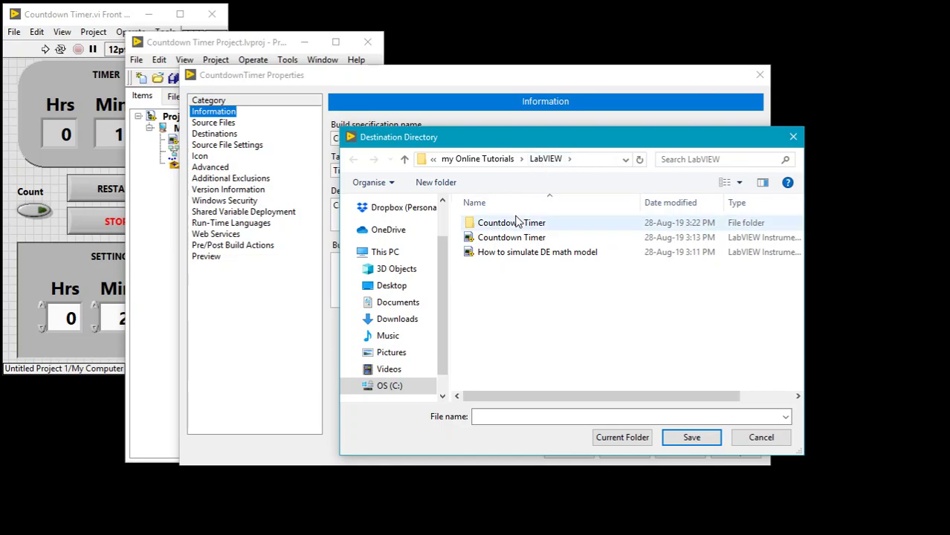
{"action": "left_click", "coordinate": [515, 226]}
{"action": "double_click", "coordinate": [515, 225]}
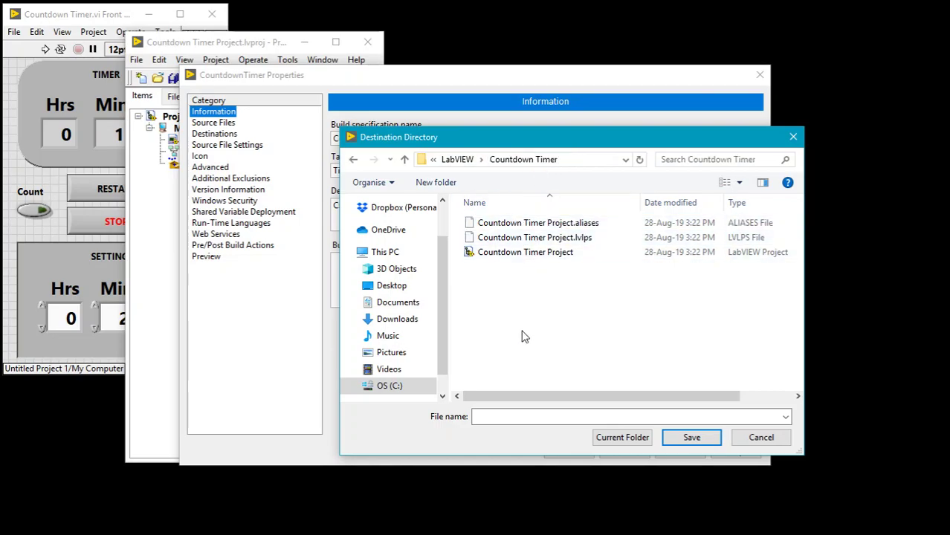
{"action": "left_click", "coordinate": [447, 186]}
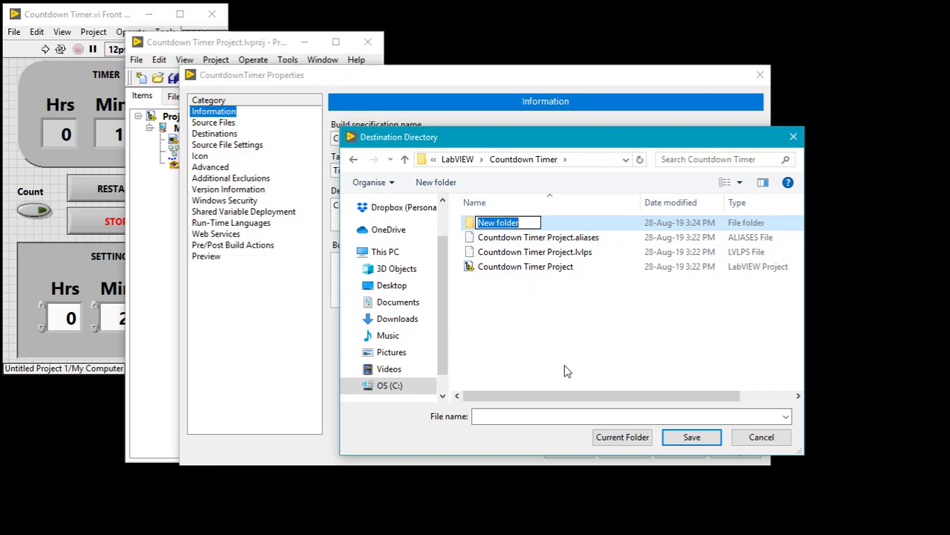
{"action": "type", "text": "Vuil"}
{"action": "key", "text": "BackSpace"}
{"action": "key", "text": "BackSpace"}
{"action": "key", "text": "BackSpace"}
{"action": "key", "text": "BackSpace"}
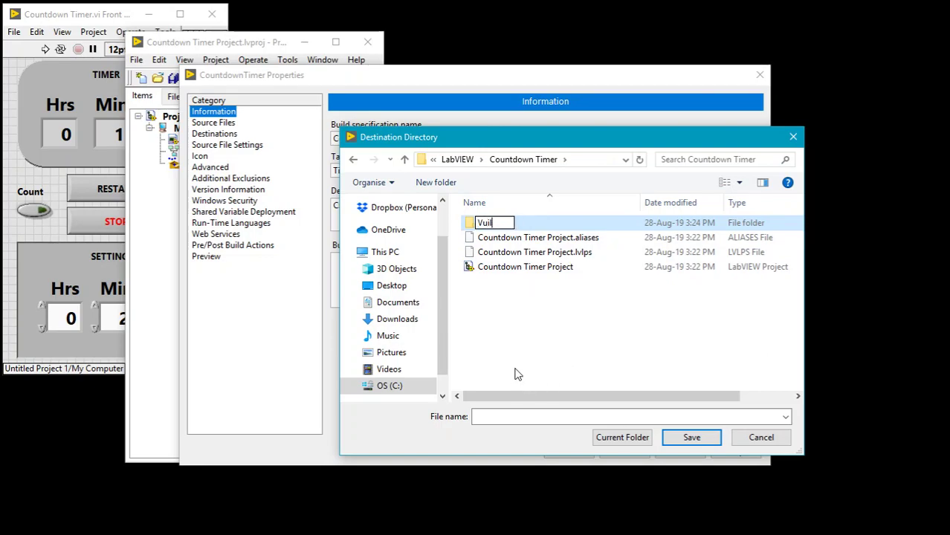
{"action": "type", "text": "Bi"}
{"action": "type", "text": "uilds"}
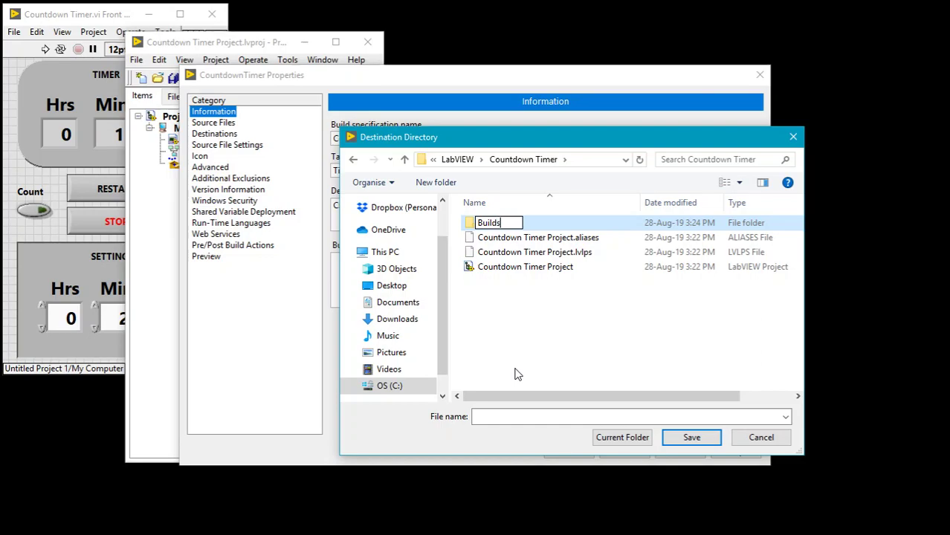
{"action": "key", "text": "Return"}
{"action": "key", "text": "Return"}
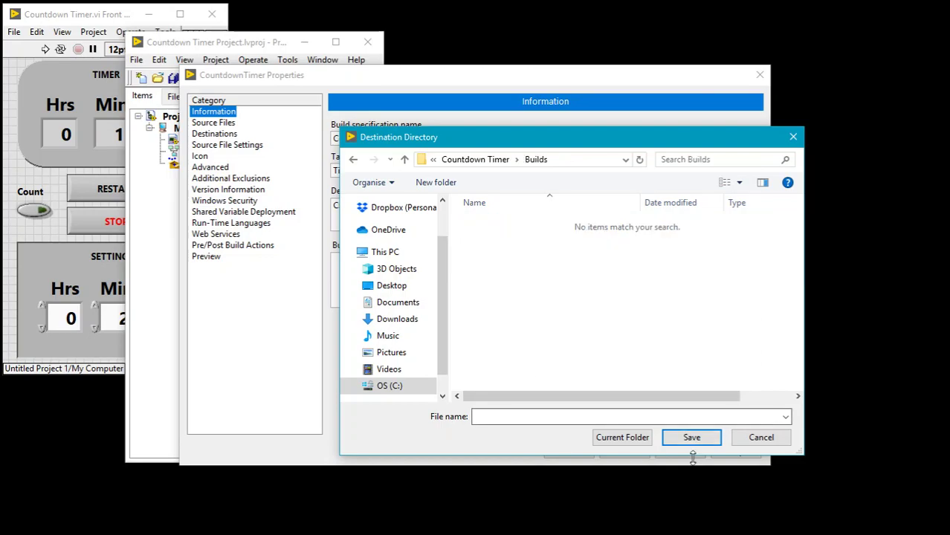
{"action": "left_click", "coordinate": [625, 438]}
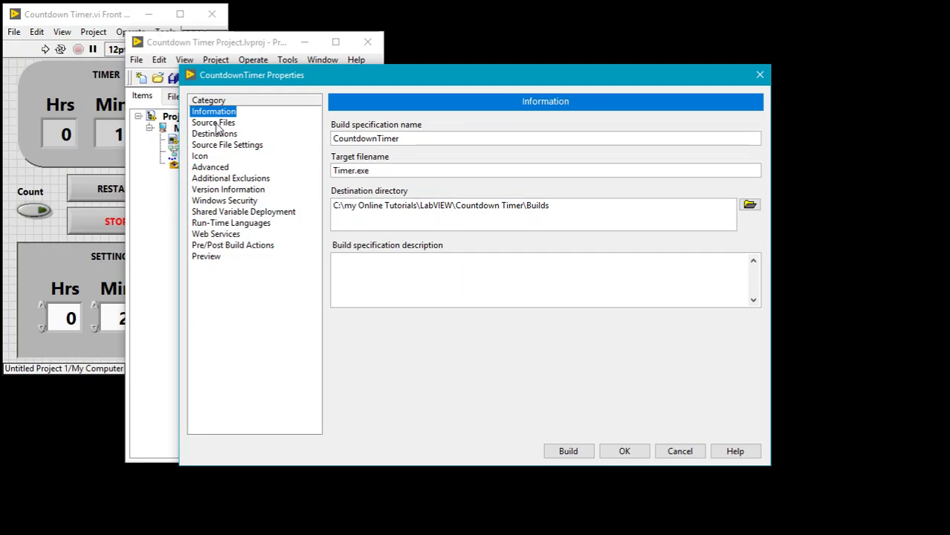
- Move Countdown Timer.vi from Project Files into Startup VIs on the Source Files page
{"action": "left_click", "coordinate": [215, 123]}
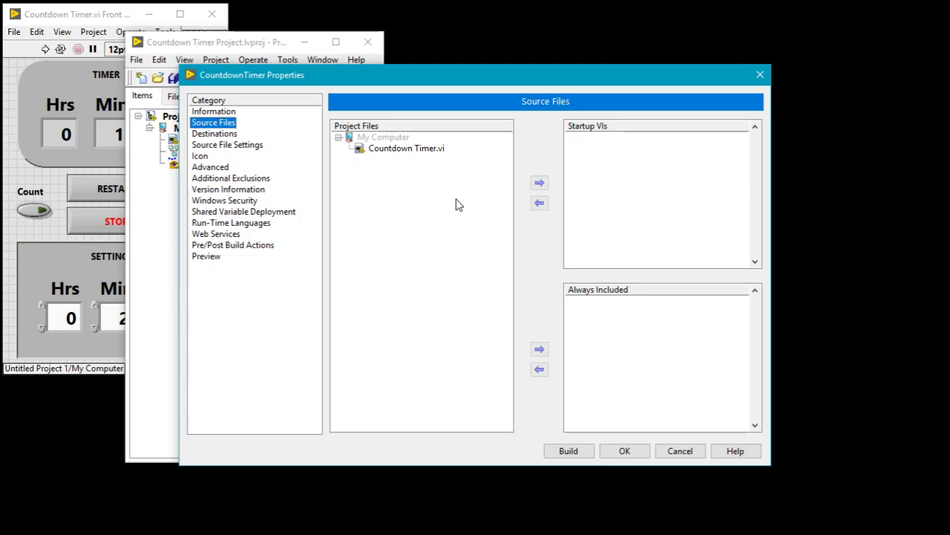
{"action": "left_click", "coordinate": [433, 153]}
{"action": "left_click", "coordinate": [536, 183]}
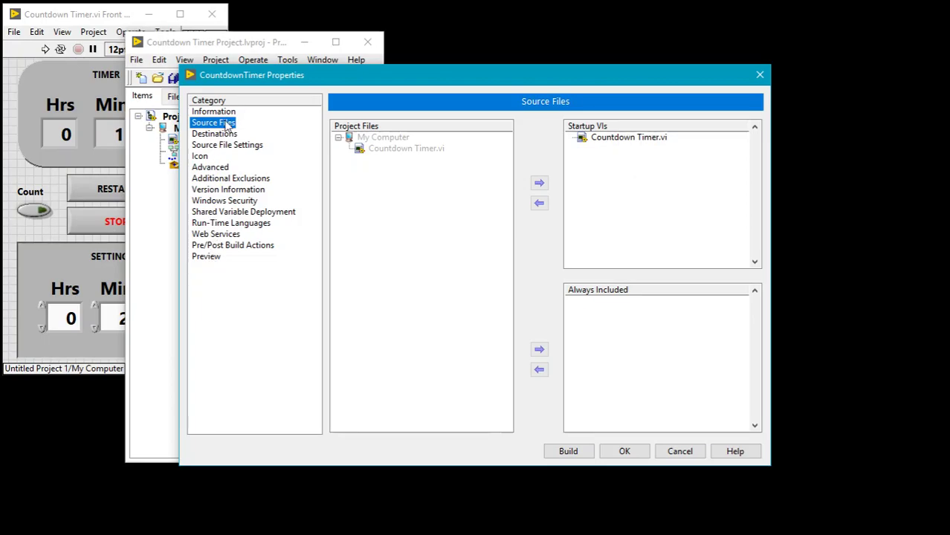
- Open the build's Icon Editor and select the 32x32 icon for editing
{"action": "left_click", "coordinate": [206, 157]}
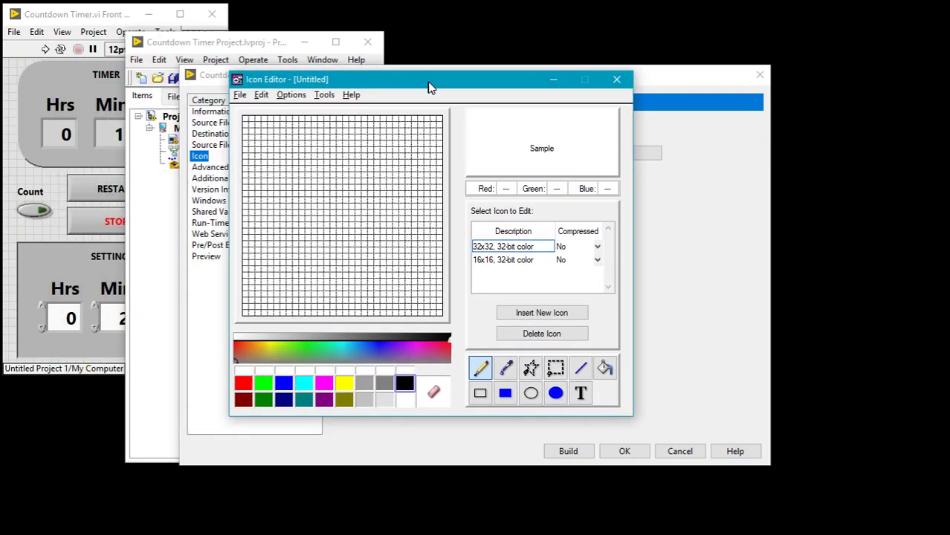
{"action": "left_click_drag", "start_coordinate": [436, 87], "coordinate": [476, 56]}
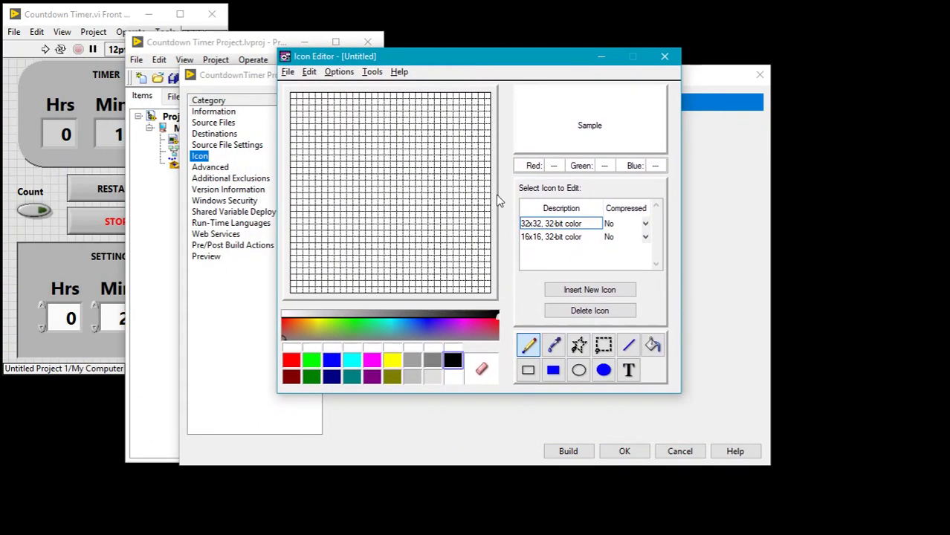
{"action": "left_click", "coordinate": [567, 236]}
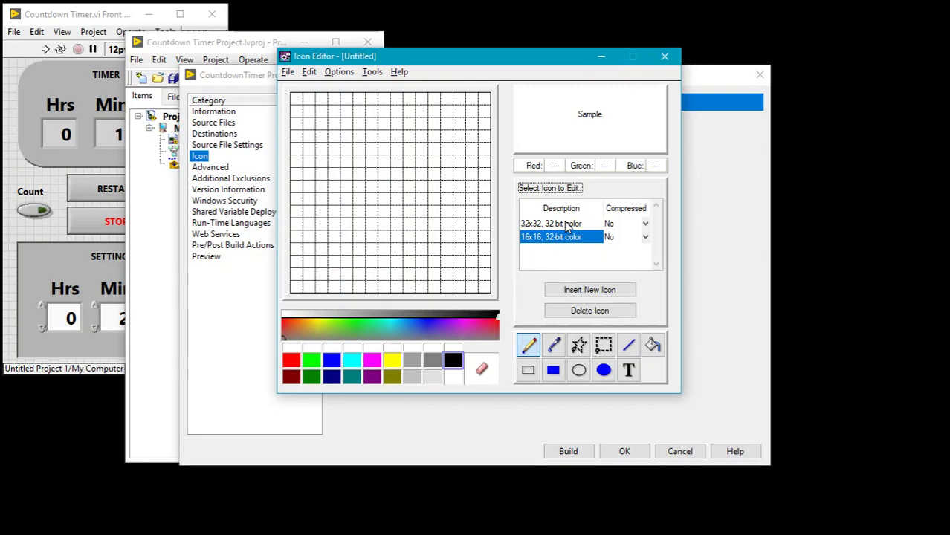
{"action": "left_click", "coordinate": [567, 224]}
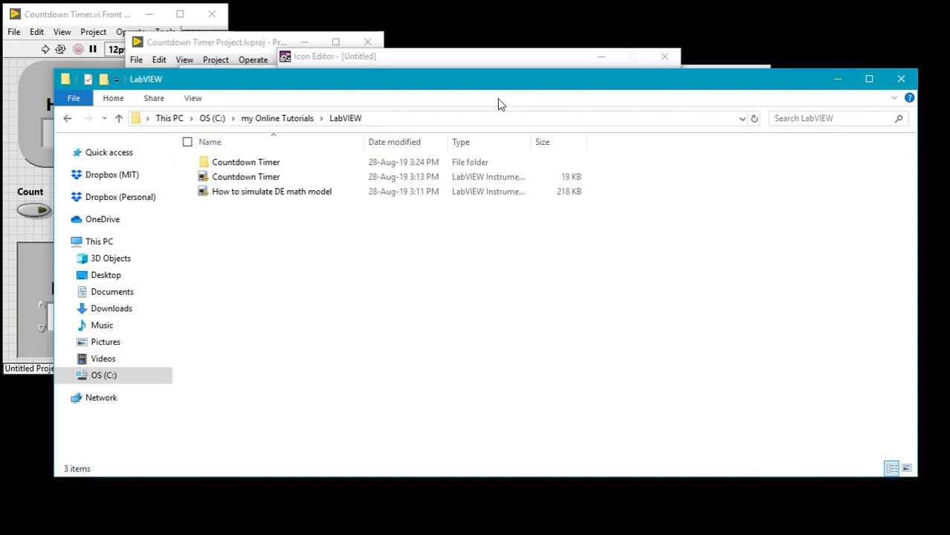
- Show the LabVIEW folder as Medium icons in Explorer and return to the Icon Editor
{"action": "scroll", "coordinate": [461, 301], "scroll_direction": "up", "scroll_amount": 4, "text": "ctrl"}
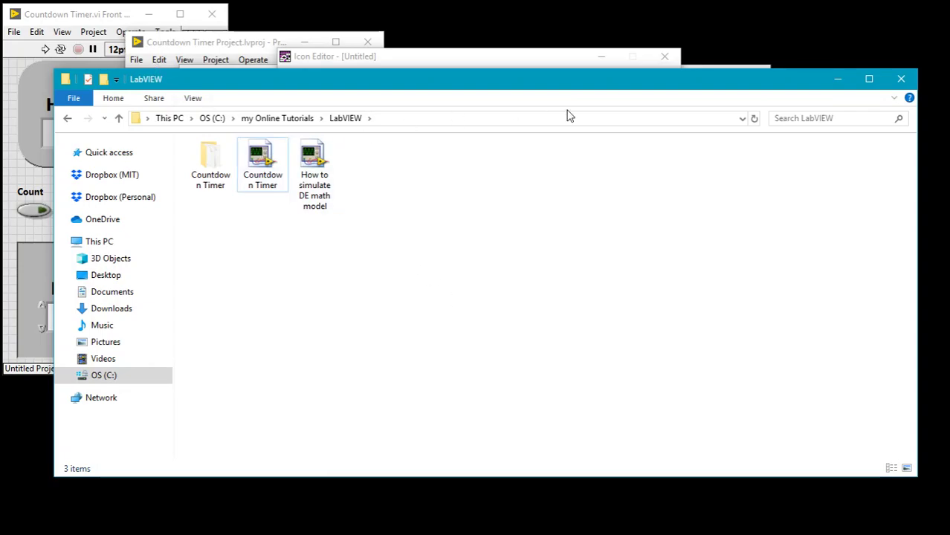
{"action": "left_click_drag", "start_coordinate": [573, 86], "coordinate": [550, 89]}
{"action": "left_click", "coordinate": [535, 70]}
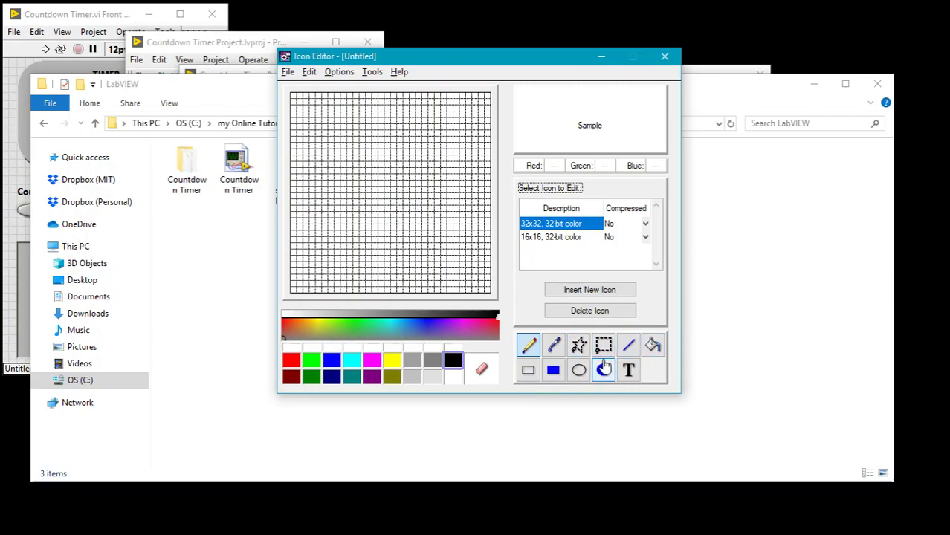
- Draw a filled block across the top of the 32x32 icon and colour it red
{"action": "left_click", "coordinate": [528, 370]}
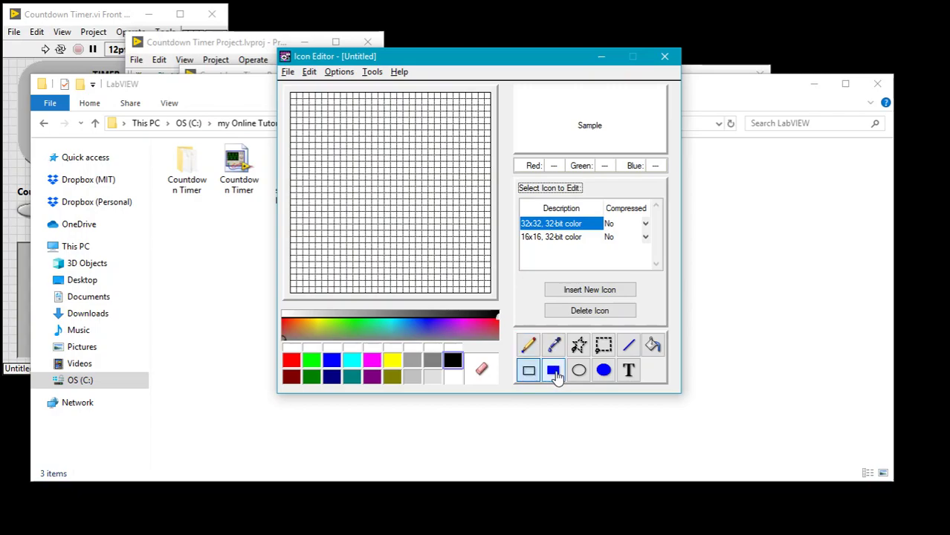
{"action": "left_click", "coordinate": [554, 371]}
{"action": "left_click_drag", "start_coordinate": [321, 113], "coordinate": [460, 161]}
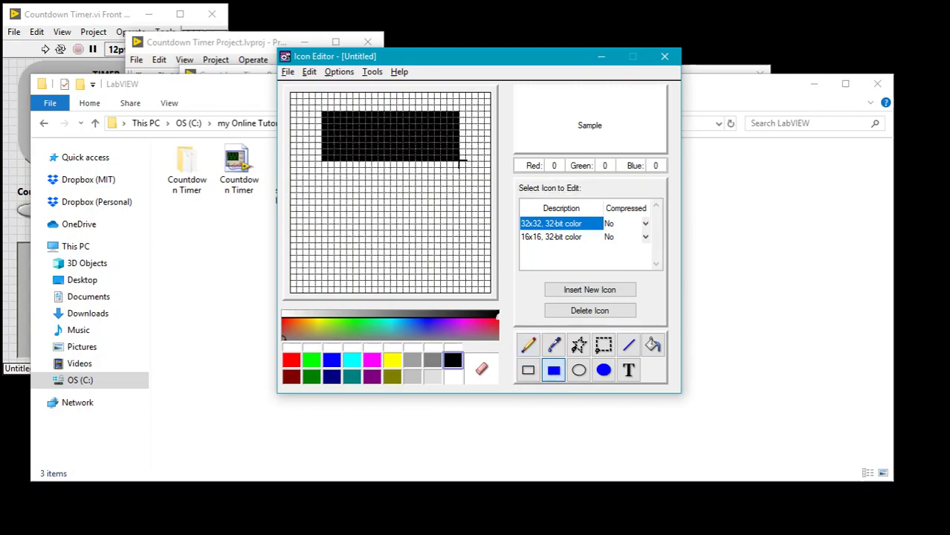
{"action": "left_click", "coordinate": [290, 321]}
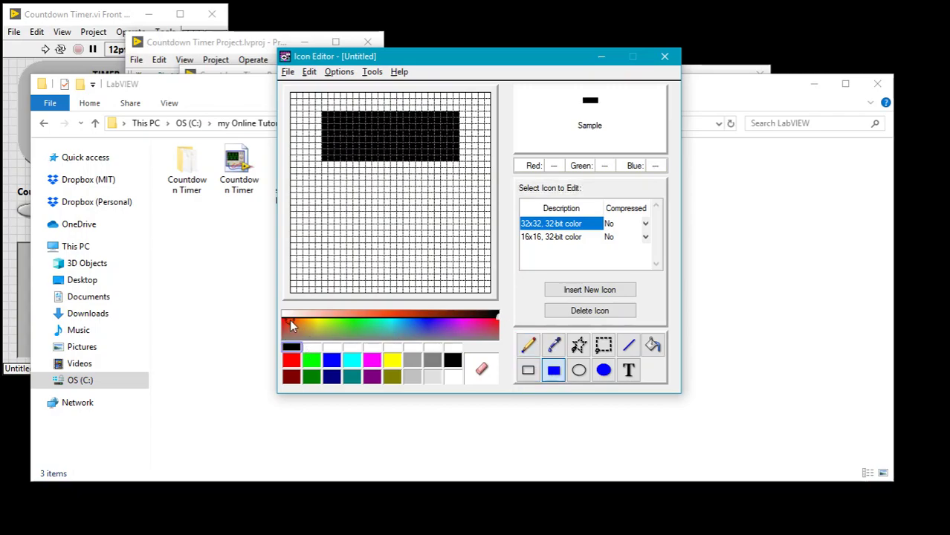
{"action": "left_click", "coordinate": [653, 345]}
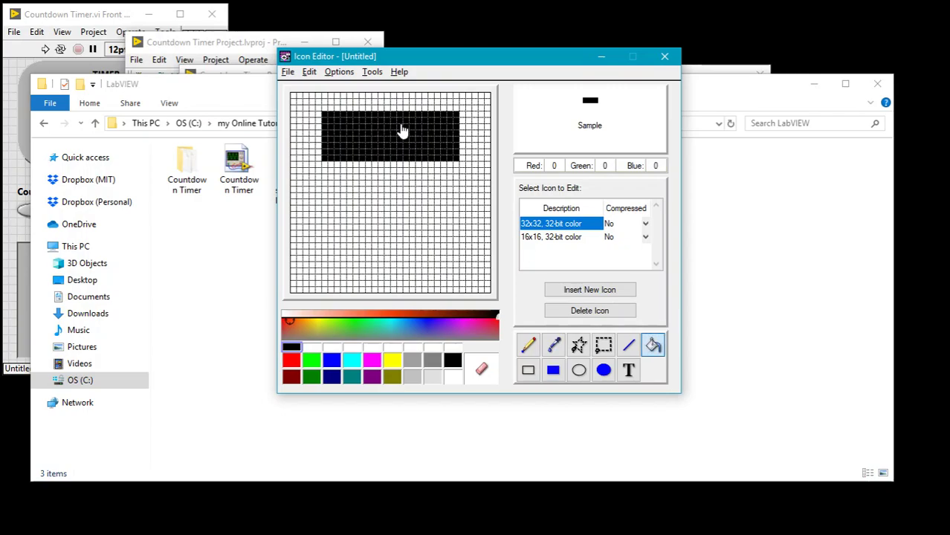
{"action": "left_click", "coordinate": [363, 142]}
{"action": "left_click", "coordinate": [290, 361]}
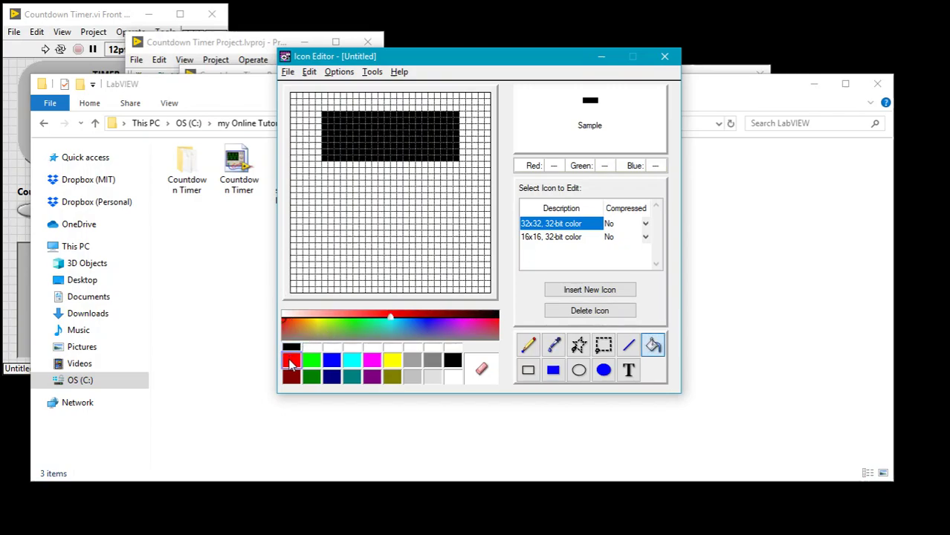
{"action": "left_click", "coordinate": [360, 137]}
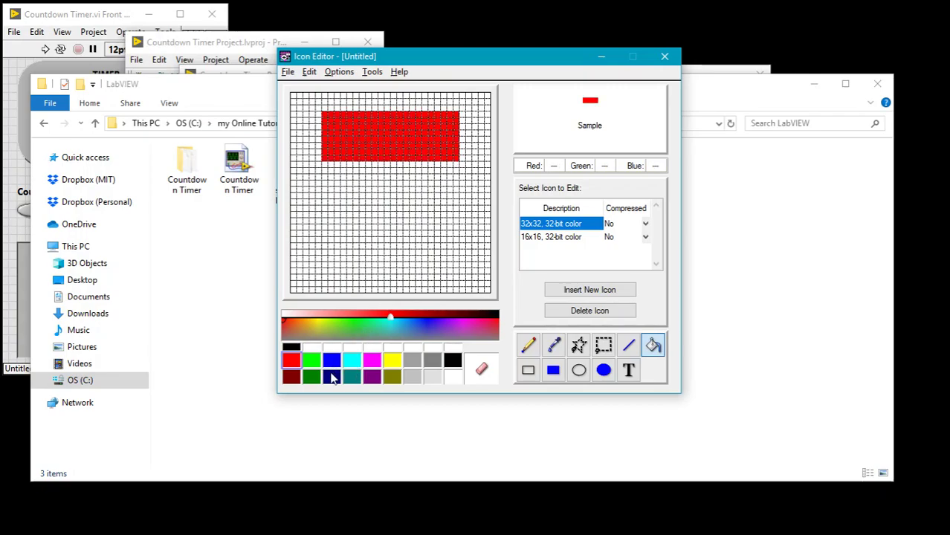
{"action": "left_click", "coordinate": [332, 377]}
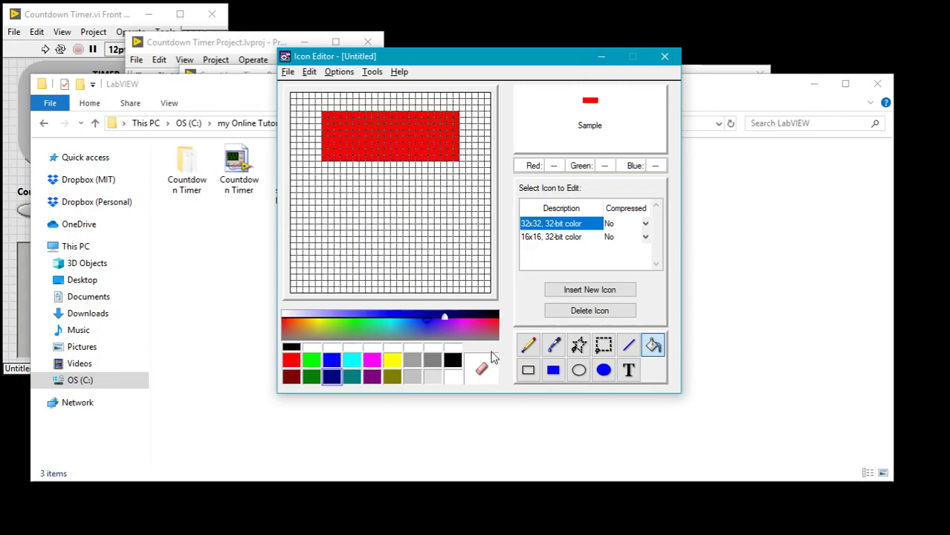
{"action": "left_click", "coordinate": [373, 159]}
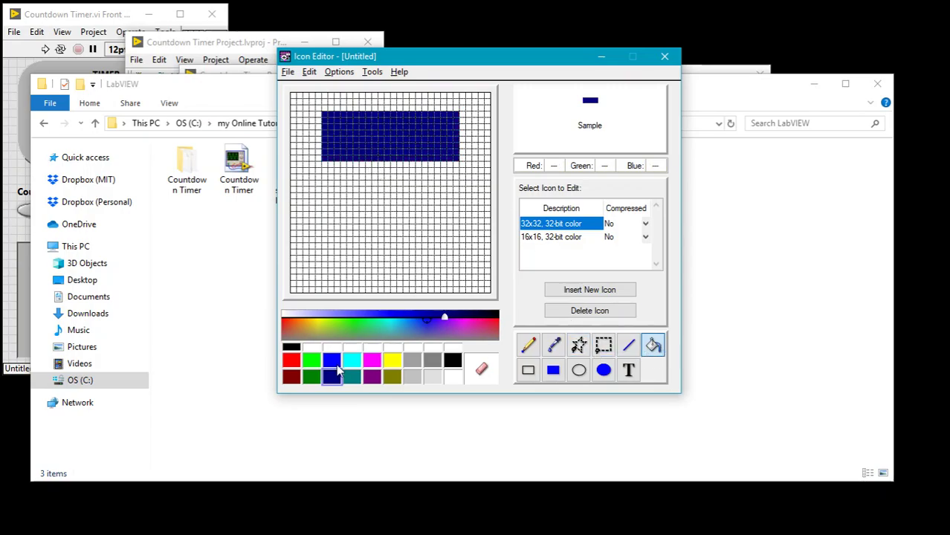
{"action": "left_click", "coordinate": [290, 362]}
{"action": "left_click", "coordinate": [380, 143]}
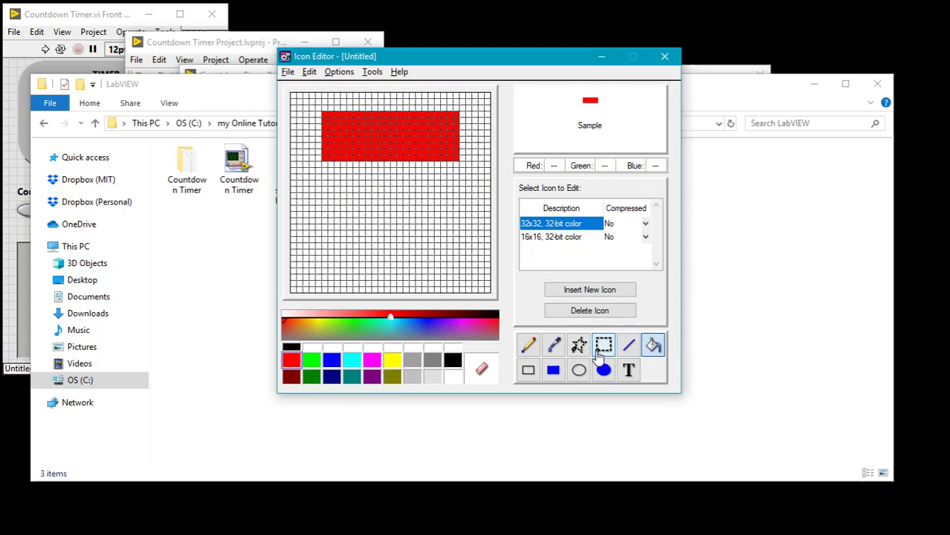
- Add the T's stem below the bar and flood-fill the whole T navy
{"action": "left_click", "coordinate": [554, 371]}
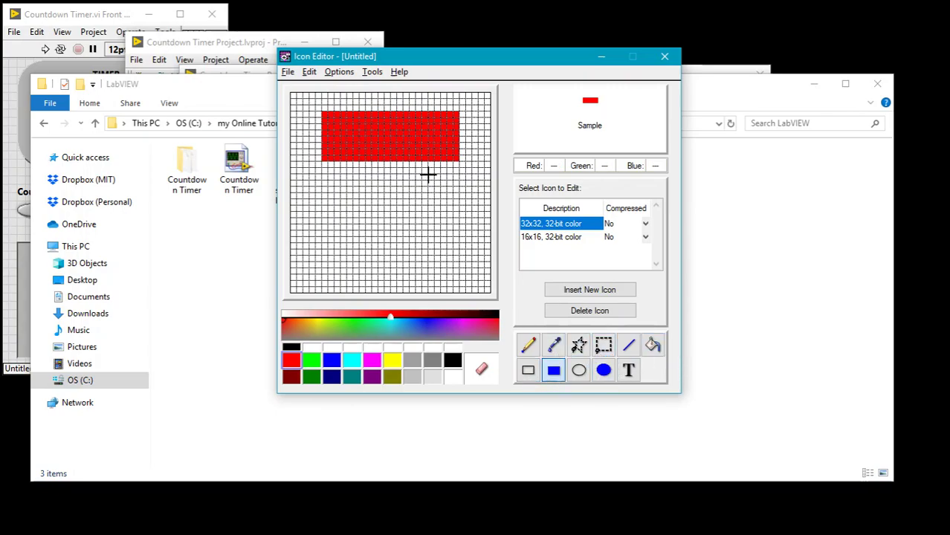
{"action": "left_click_drag", "start_coordinate": [373, 161], "coordinate": [410, 290]}
{"action": "left_click", "coordinate": [332, 379]}
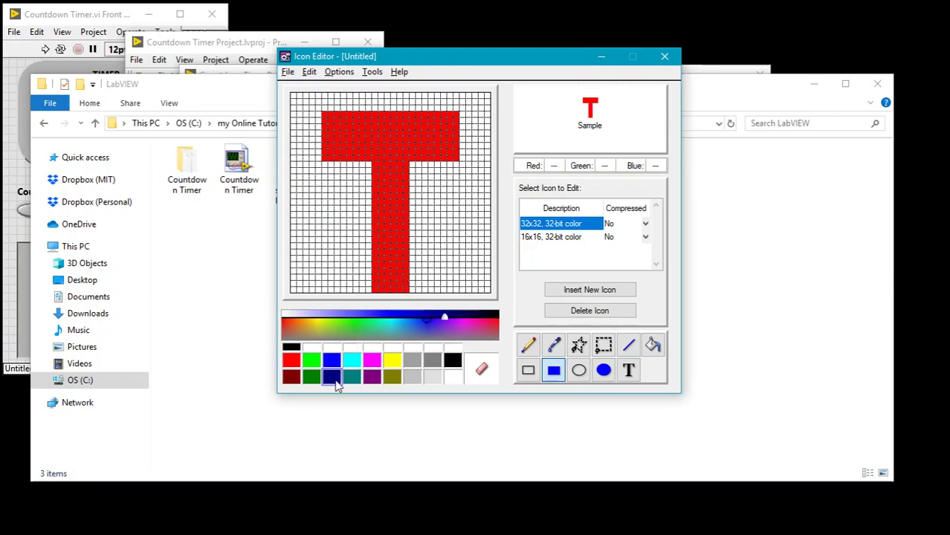
{"action": "left_click", "coordinate": [653, 345]}
{"action": "left_click", "coordinate": [387, 221]}
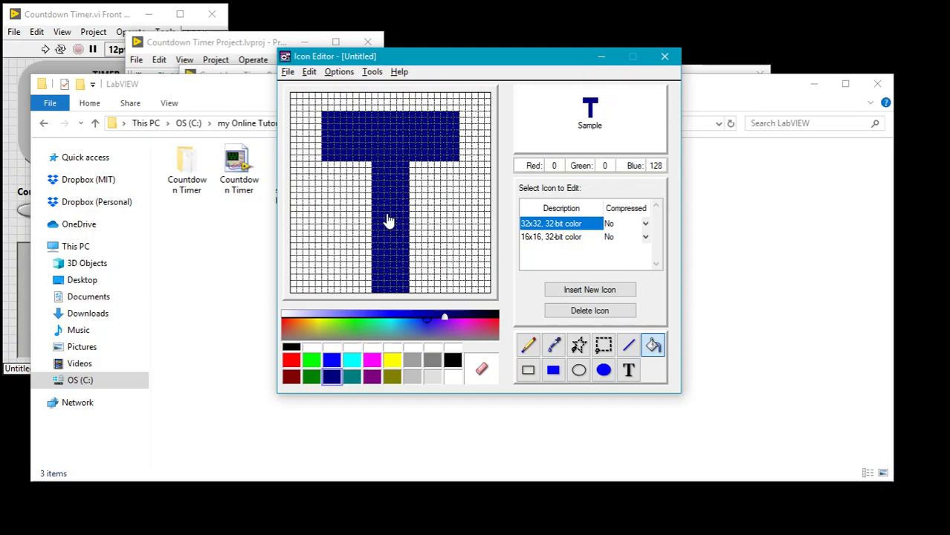
- Draw the T's top bar as a filled rectangle on the 16x16 icon
{"action": "left_click", "coordinate": [559, 237]}
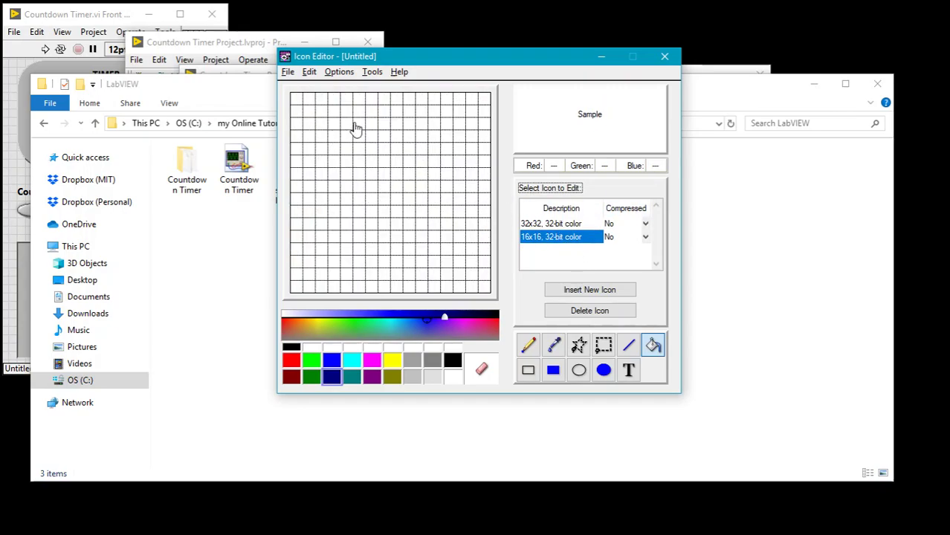
{"action": "left_click", "coordinate": [553, 369]}
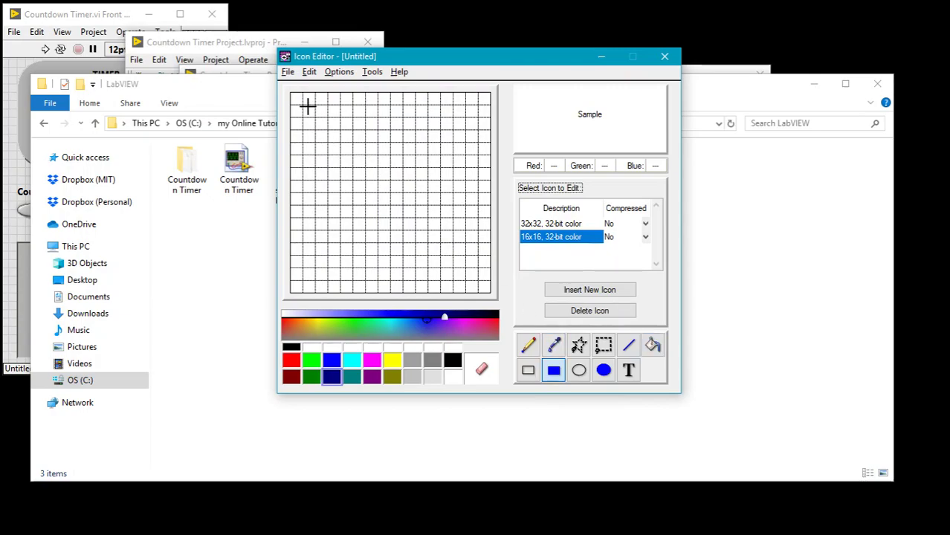
{"action": "left_click_drag", "start_coordinate": [305, 108], "coordinate": [475, 138]}
- Draw a dark-red stem and flood-fill the blue top bar dark red to match
{"action": "left_click", "coordinate": [291, 362]}
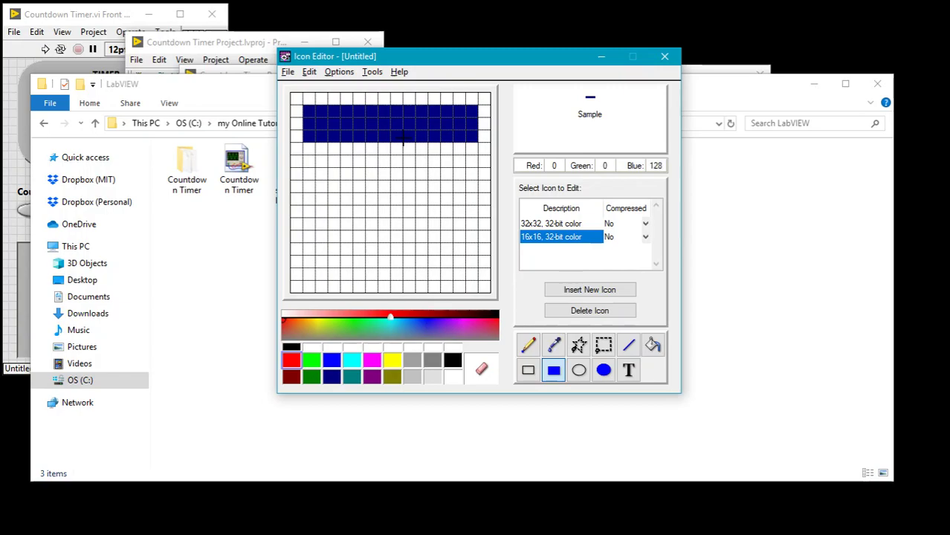
{"action": "left_click", "coordinate": [292, 378]}
{"action": "left_click", "coordinate": [396, 112]}
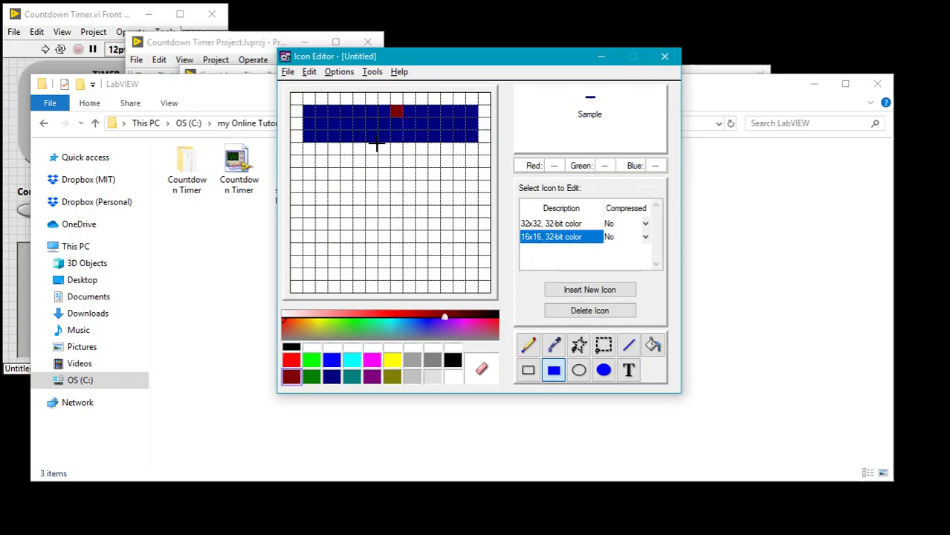
{"action": "left_click_drag", "start_coordinate": [368, 145], "coordinate": [414, 290]}
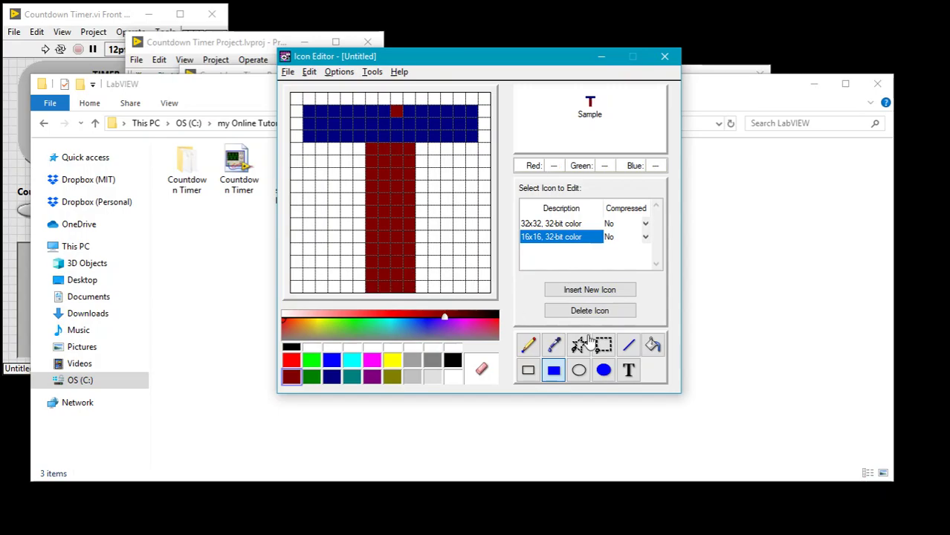
{"action": "left_click", "coordinate": [653, 346]}
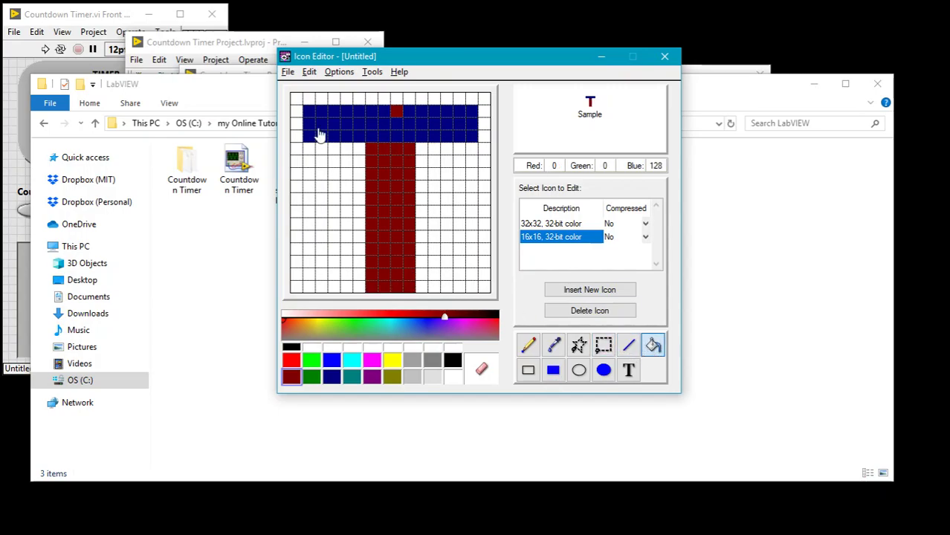
{"action": "left_click", "coordinate": [360, 122]}
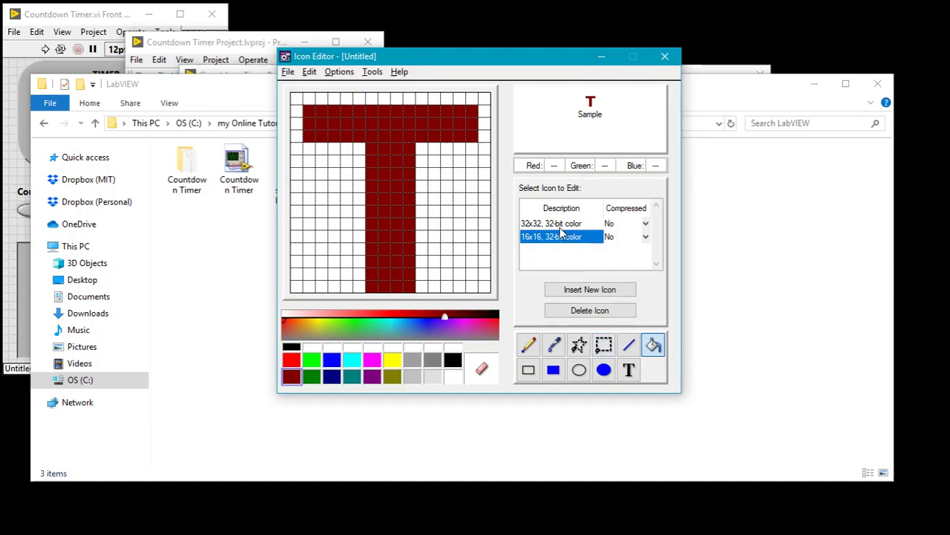
{"action": "left_click", "coordinate": [561, 224]}
{"action": "left_click", "coordinate": [559, 239]}
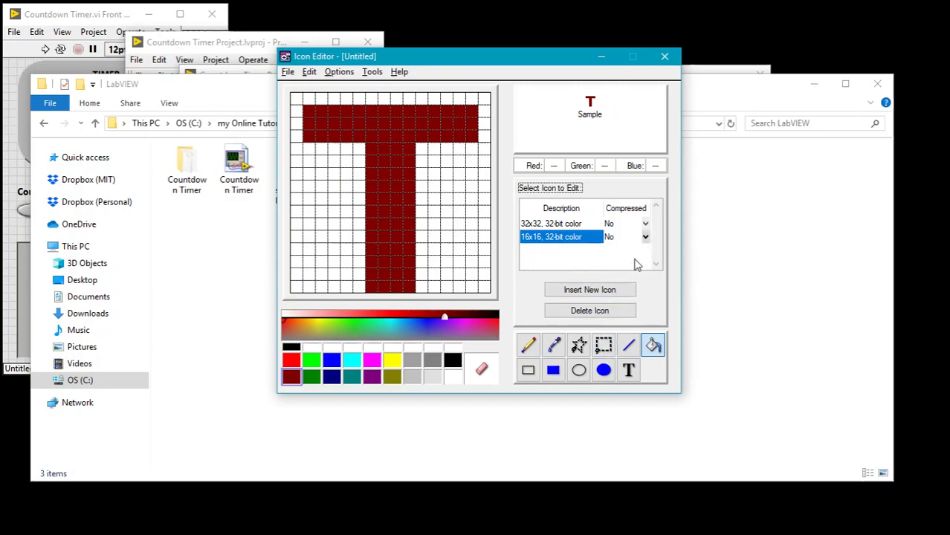
- Save the icon as a new file in C:\my Online Tutorials\LabVIEW\Countdown Timer
{"action": "left_click", "coordinate": [287, 71]}
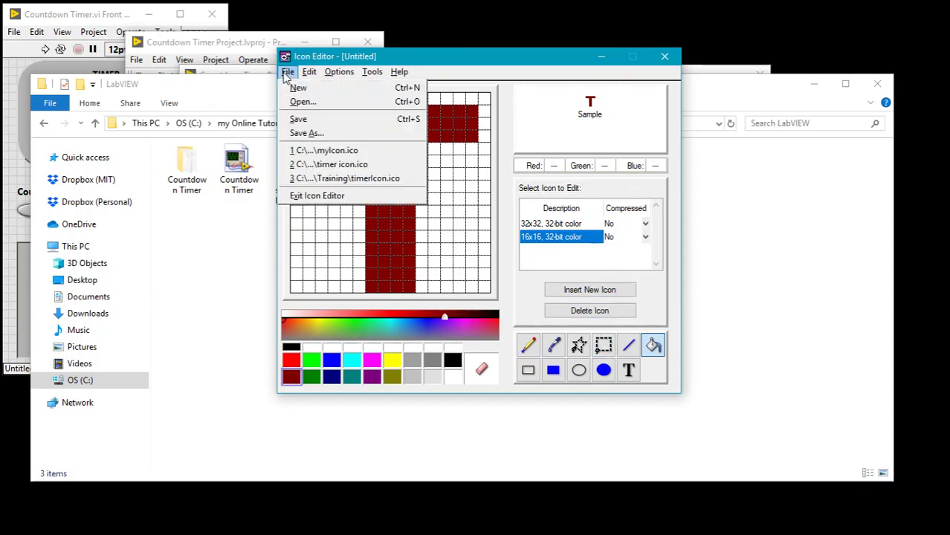
{"action": "left_click", "coordinate": [308, 133]}
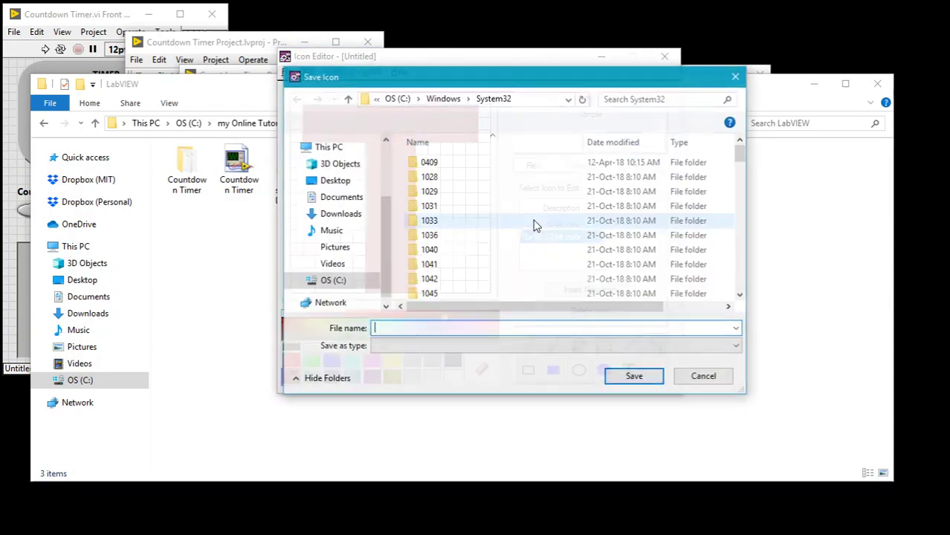
{"action": "left_click", "coordinate": [336, 281]}
{"action": "left_click", "coordinate": [490, 281]}
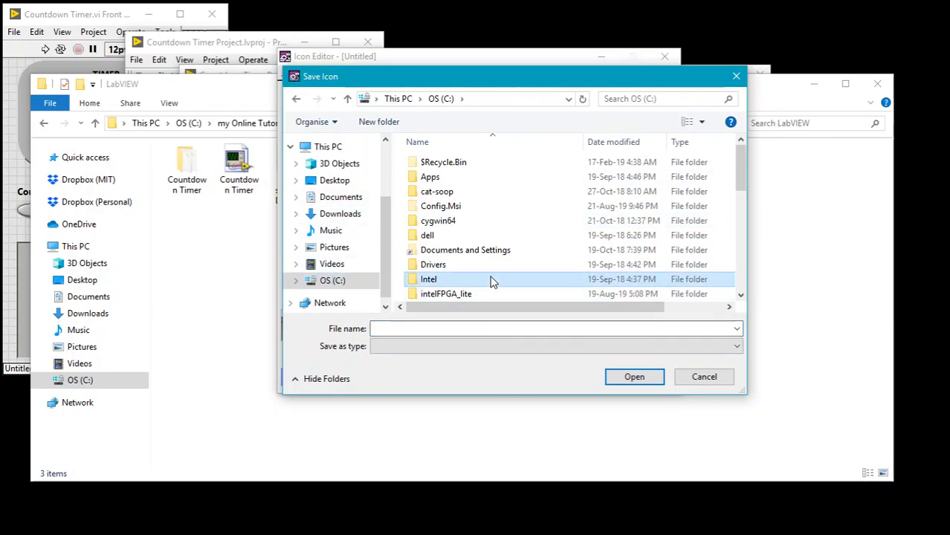
{"action": "scroll", "coordinate": [480, 238], "scroll_direction": "down", "scroll_amount": 2}
{"action": "scroll", "coordinate": [446, 279], "scroll_direction": "down", "scroll_amount": 2}
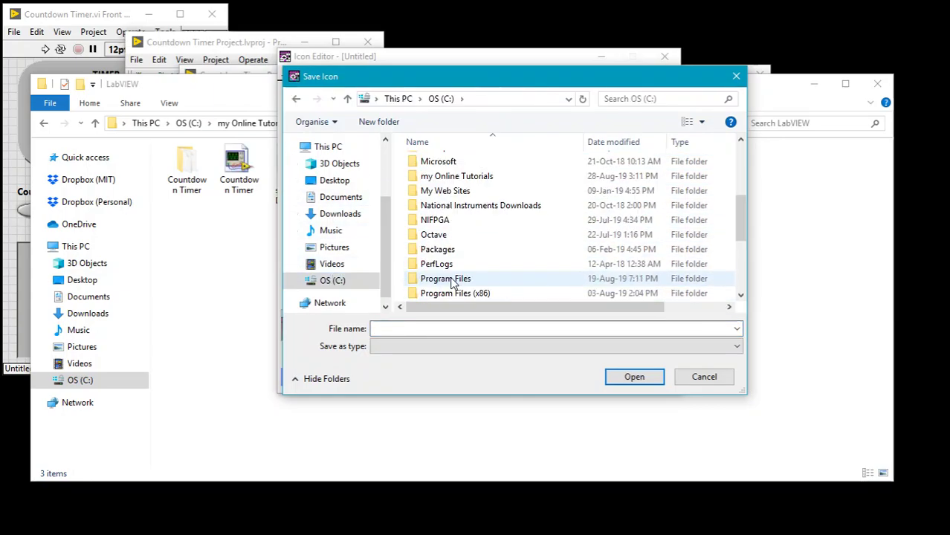
{"action": "scroll", "coordinate": [442, 234], "scroll_direction": "up", "scroll_amount": 1}
{"action": "double_click", "coordinate": [444, 219]}
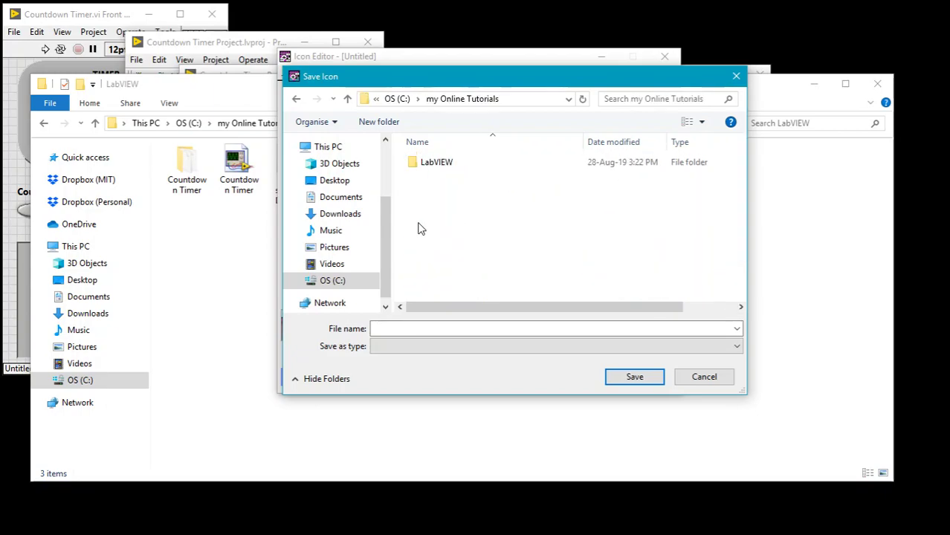
{"action": "double_click", "coordinate": [435, 165]}
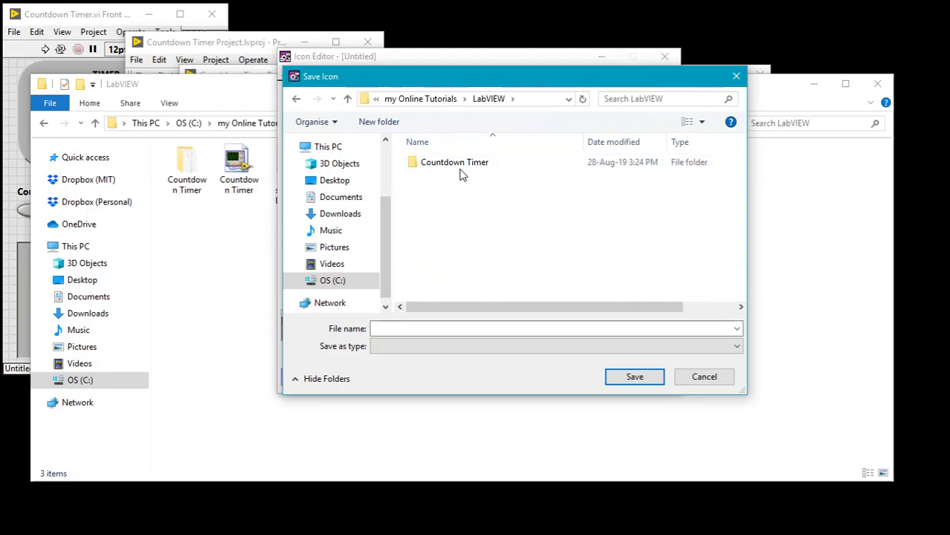
{"action": "double_click", "coordinate": [455, 163]}
- Name the icon file Timer and save it in that folder
{"action": "left_click", "coordinate": [459, 328]}
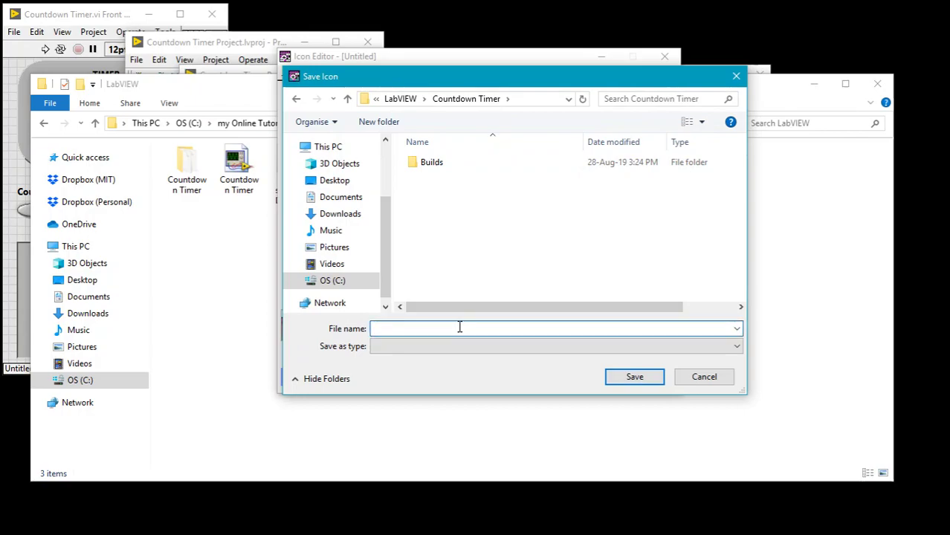
{"action": "type", "text": "ico"}
{"action": "key", "text": "BackSpace"}
{"action": "key", "text": "BackSpace"}
{"action": "key", "text": "BackSpace"}
{"action": "type", "text": "Timer icon"}
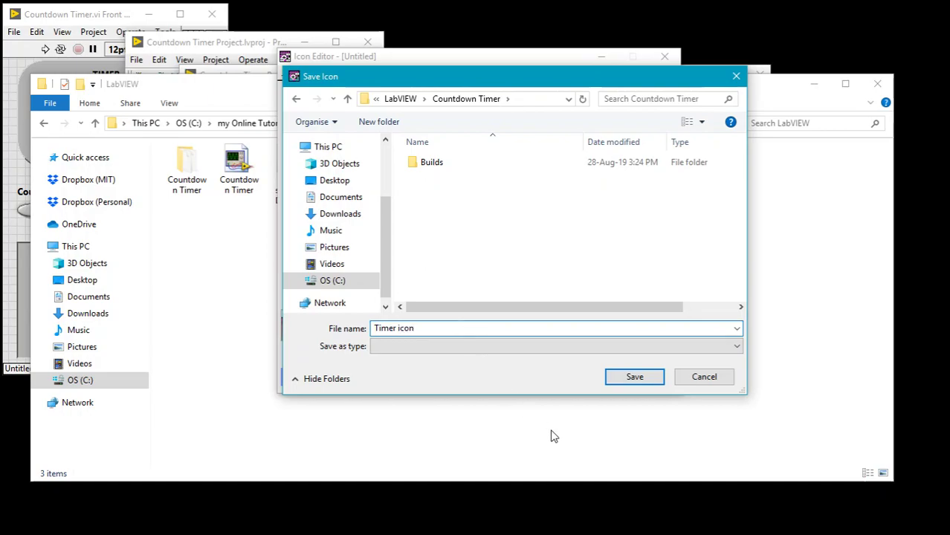
{"action": "left_click", "coordinate": [634, 377]}
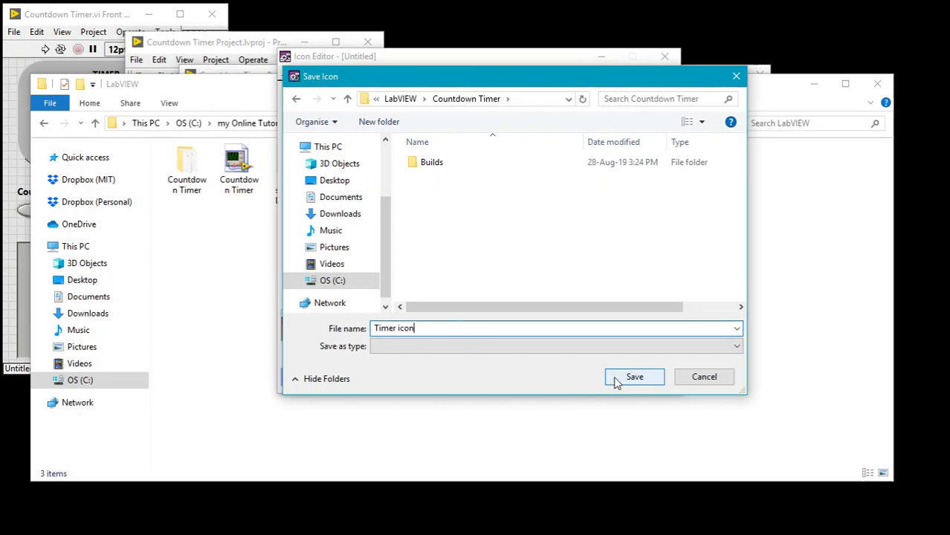
- Close the Icon Editor and check the new Timer icon file in the Countdown Timer folder
{"action": "left_click", "coordinate": [665, 57]}
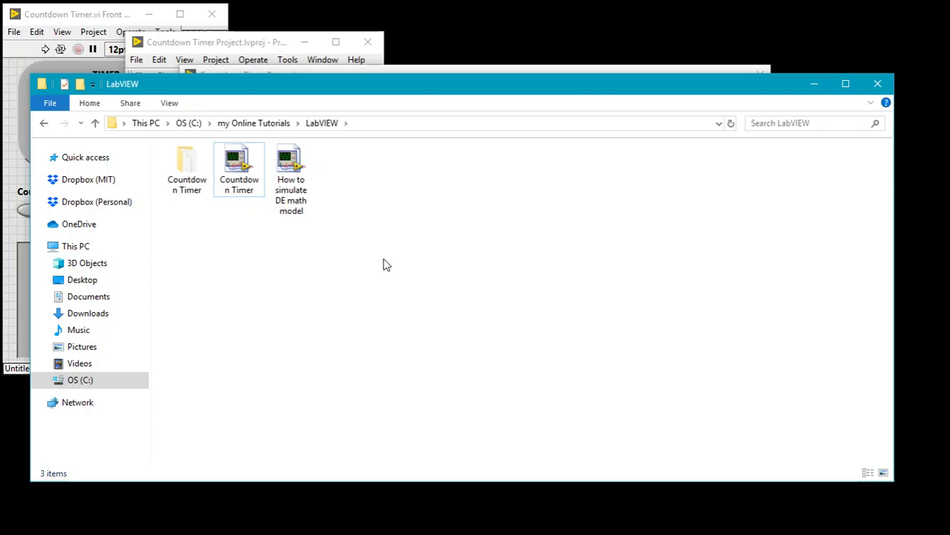
{"action": "double_click", "coordinate": [183, 162]}
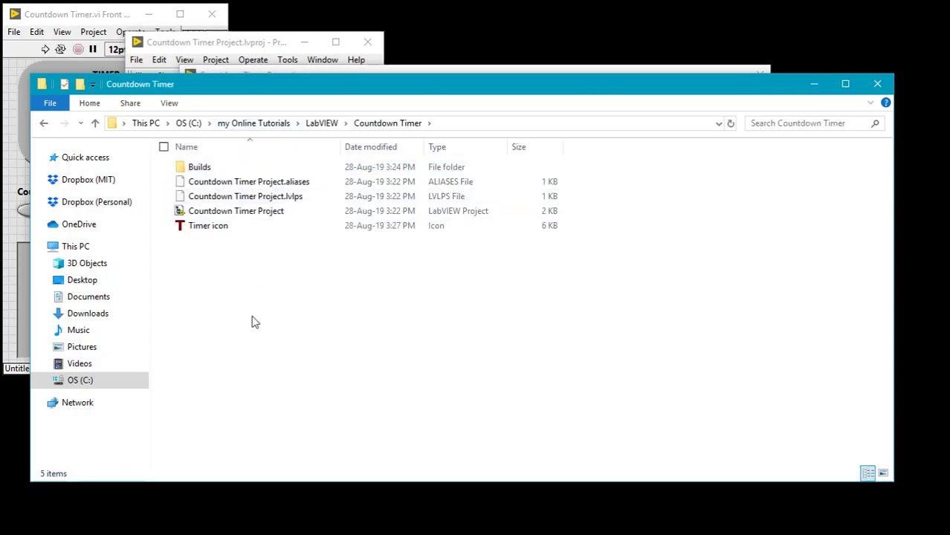
{"action": "left_click", "coordinate": [207, 230]}
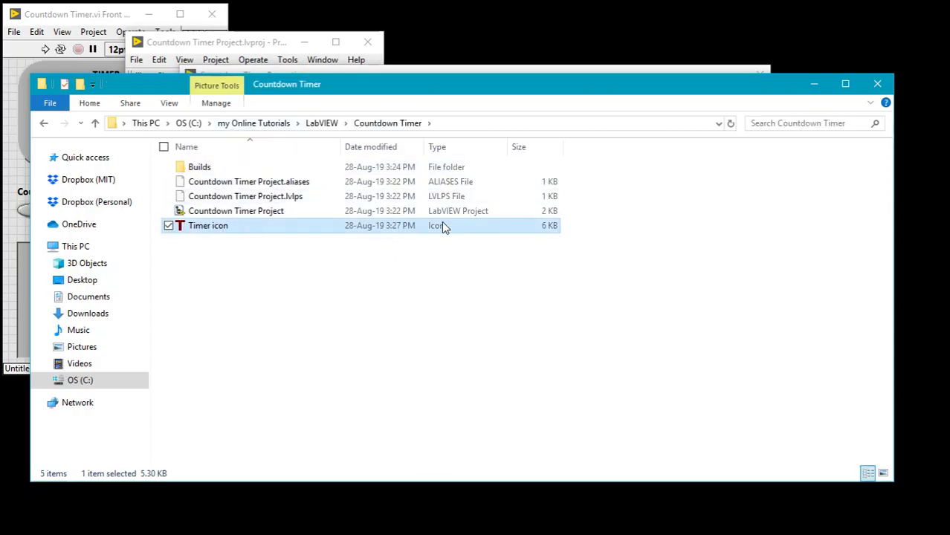
{"action": "left_click", "coordinate": [335, 290]}
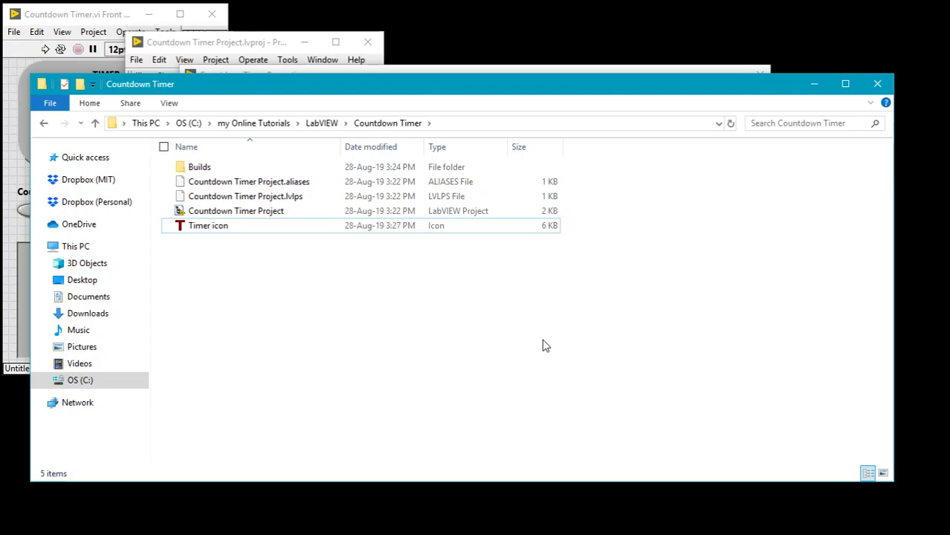
{"action": "scroll", "coordinate": [543, 346], "scroll_direction": "up", "scroll_amount": 3, "text": "ctrl"}
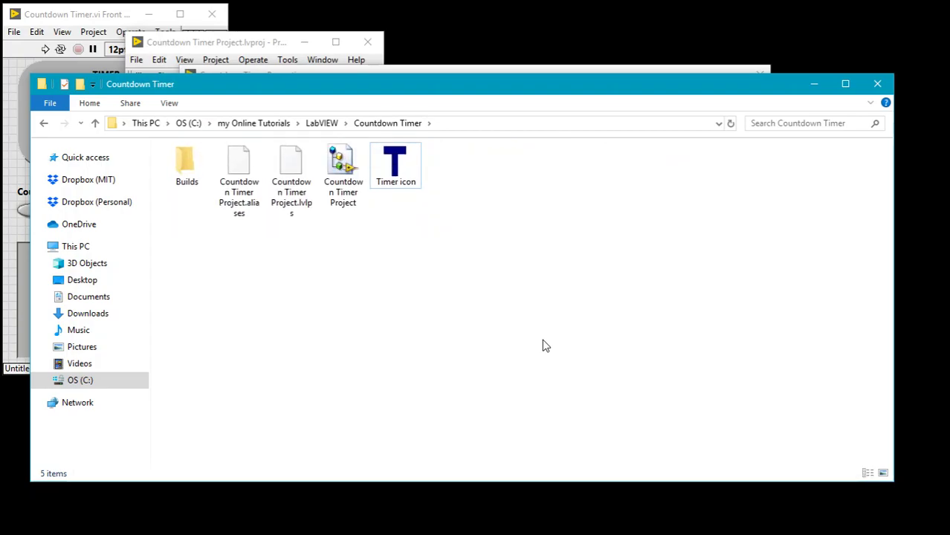
{"action": "scroll", "coordinate": [543, 345], "scroll_direction": "down", "scroll_amount": 2, "text": "ctrl"}
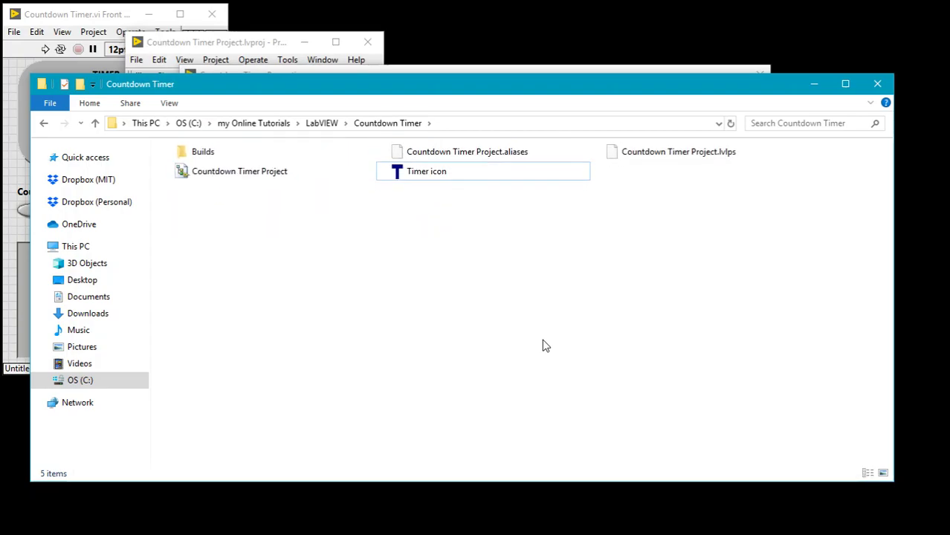
{"action": "scroll", "coordinate": [543, 346], "scroll_direction": "down", "scroll_amount": 1, "text": "ctrl"}
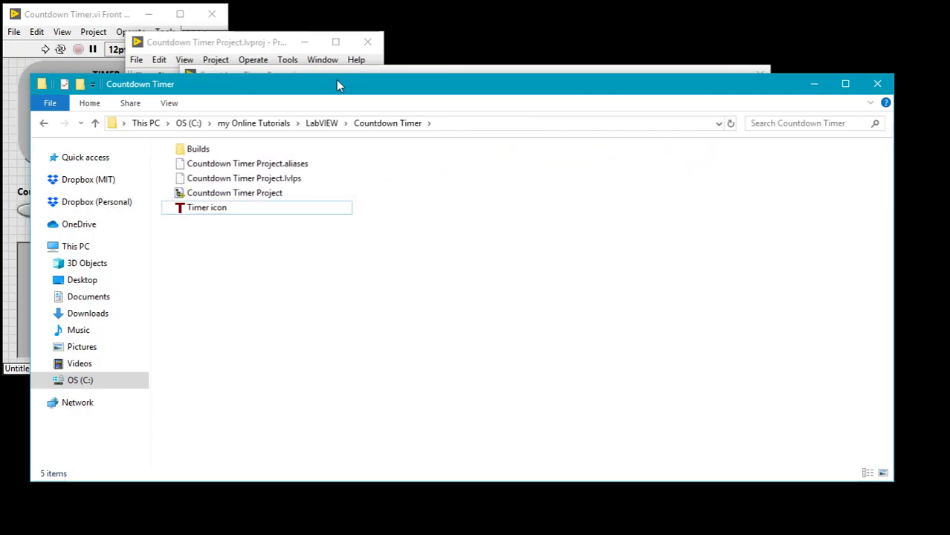
- Close the build properties without picking an icon file
{"action": "left_click", "coordinate": [386, 74]}
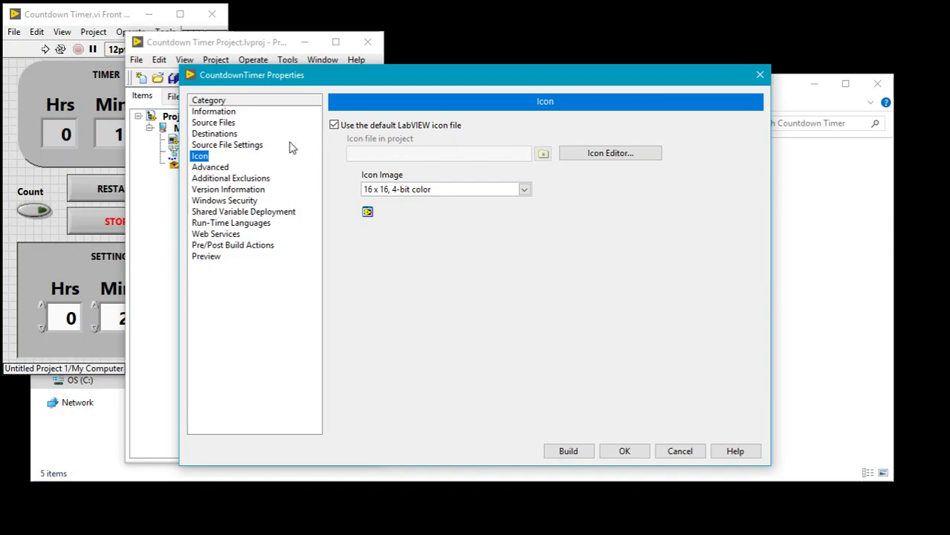
{"action": "left_click", "coordinate": [335, 124]}
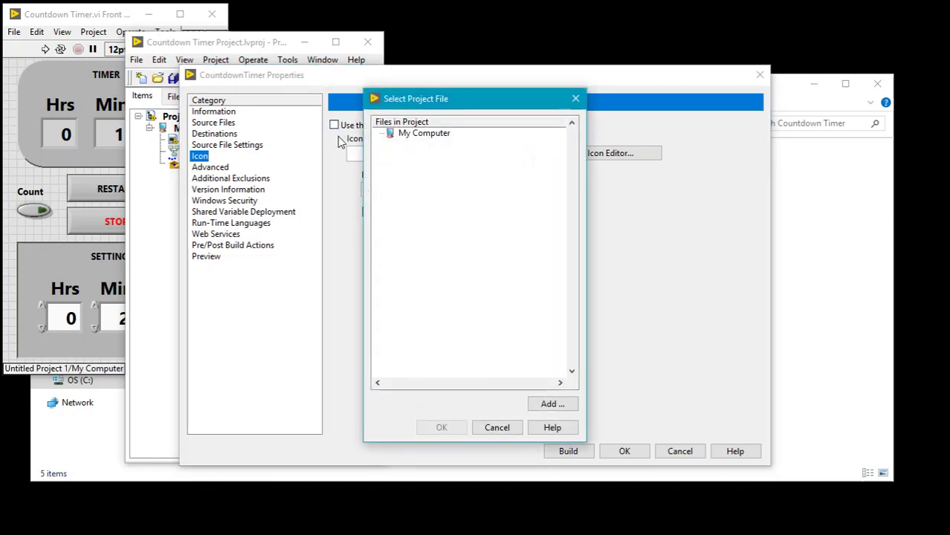
{"action": "left_click", "coordinate": [430, 135]}
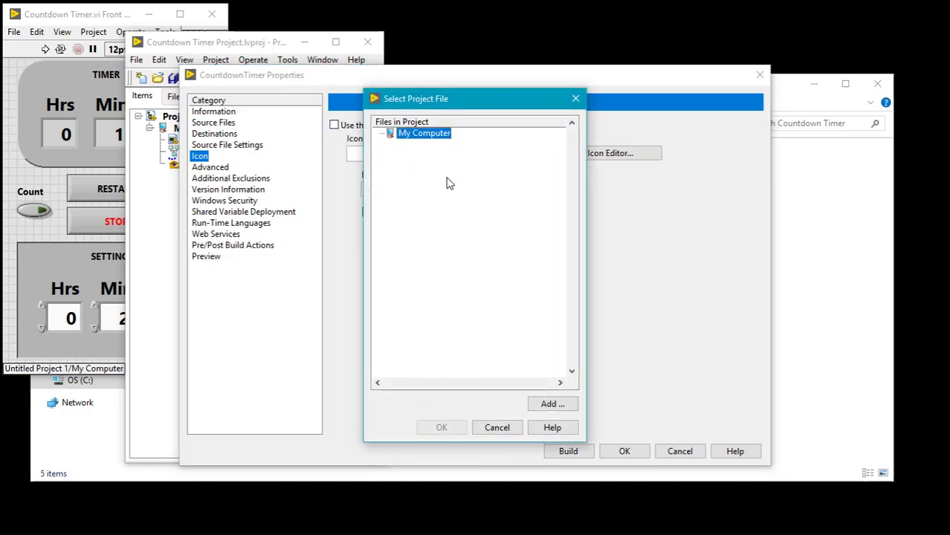
{"action": "left_click", "coordinate": [507, 428]}
{"action": "left_click", "coordinate": [639, 454]}
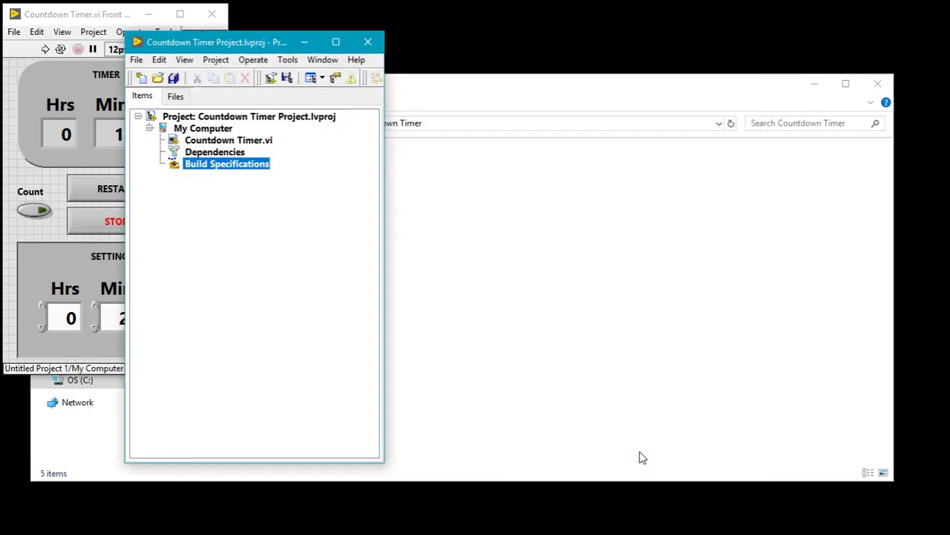
- Add Timer icon.ico under My Computer and select the CountdownTimer build specification
{"action": "right_click", "coordinate": [206, 130]}
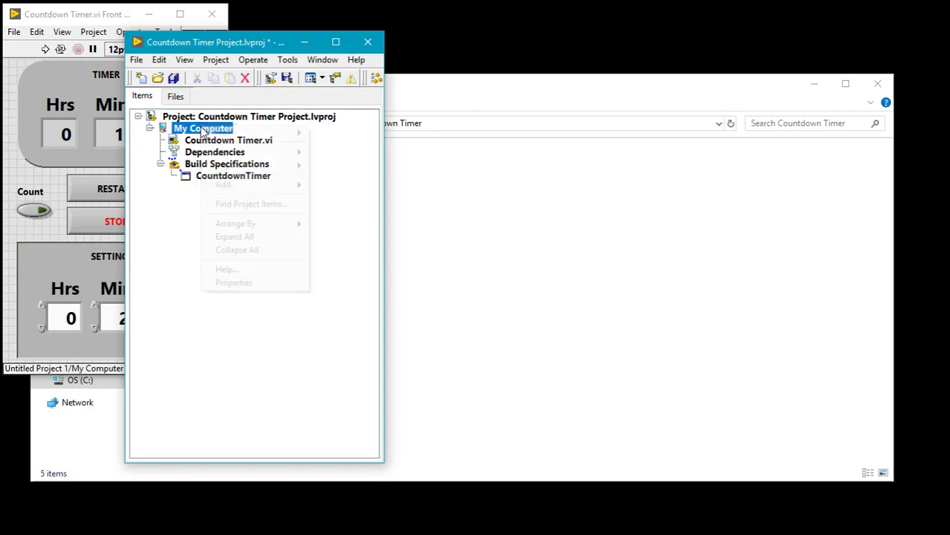
{"action": "mouse_move", "coordinate": [275, 191]}
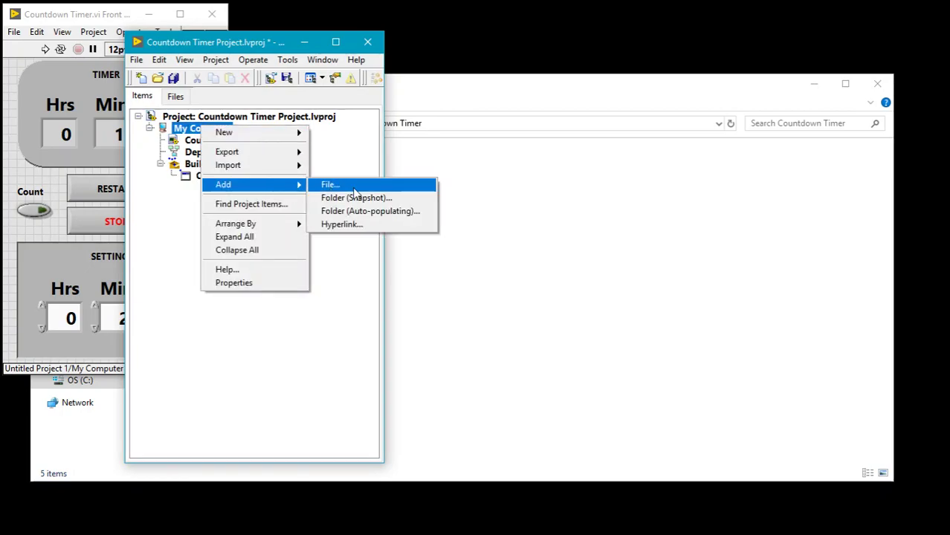
{"action": "left_click", "coordinate": [354, 184]}
{"action": "left_click", "coordinate": [498, 284]}
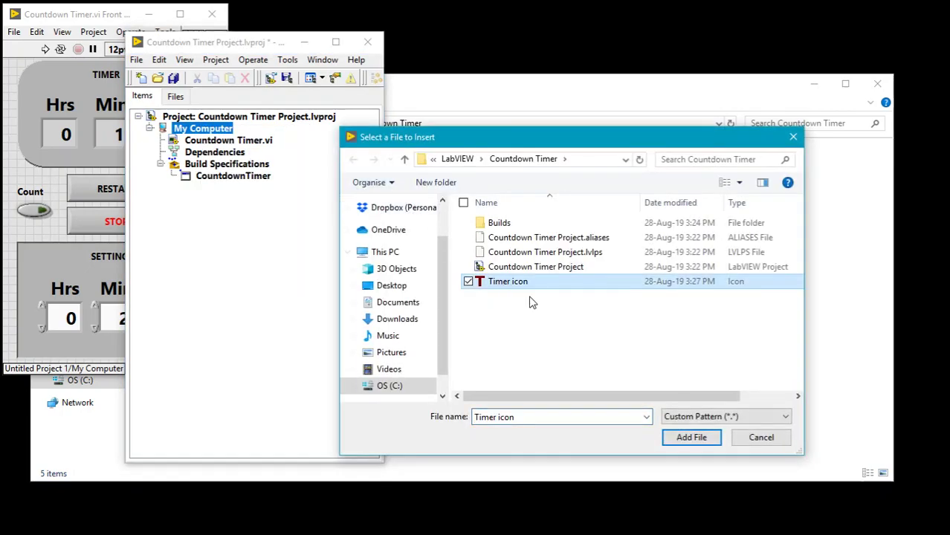
{"action": "left_click", "coordinate": [691, 438]}
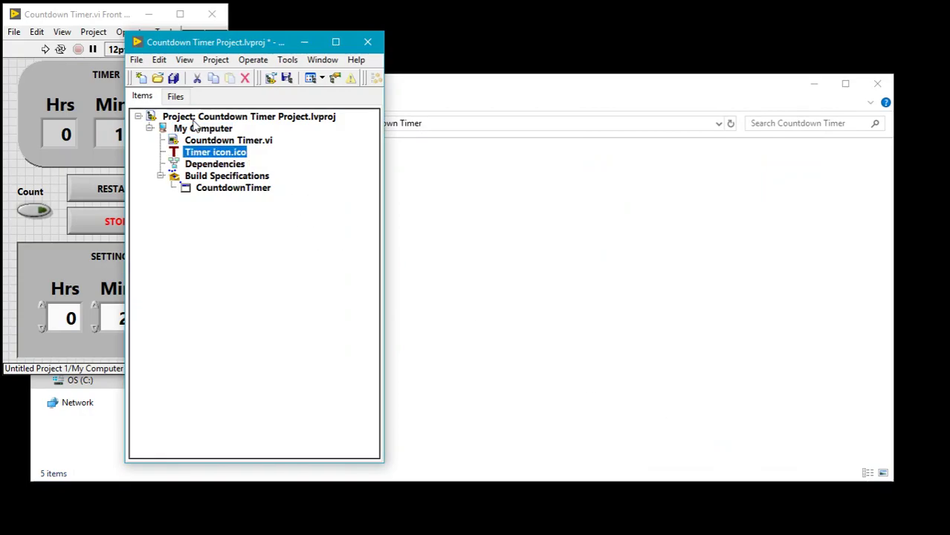
{"action": "left_click", "coordinate": [230, 179]}
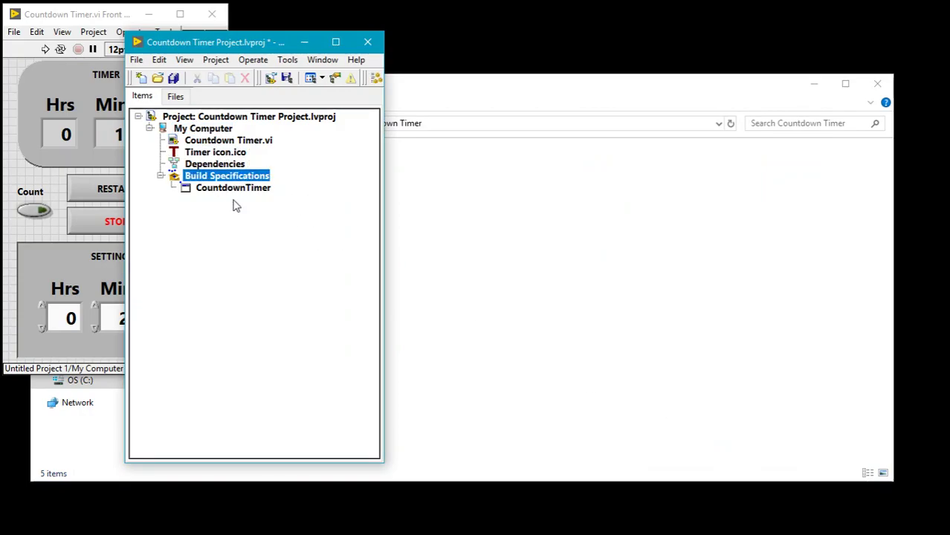
{"action": "left_click", "coordinate": [236, 188]}
- Replace the default LabVIEW icon with Timer icon.ico in CountdownTimer's Icon settings
{"action": "double_click", "coordinate": [233, 188]}
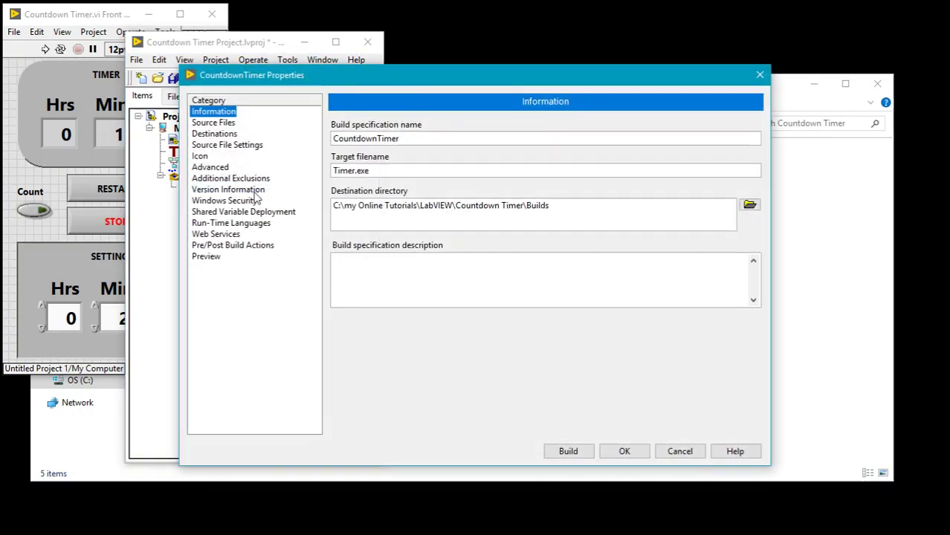
{"action": "left_click", "coordinate": [199, 158]}
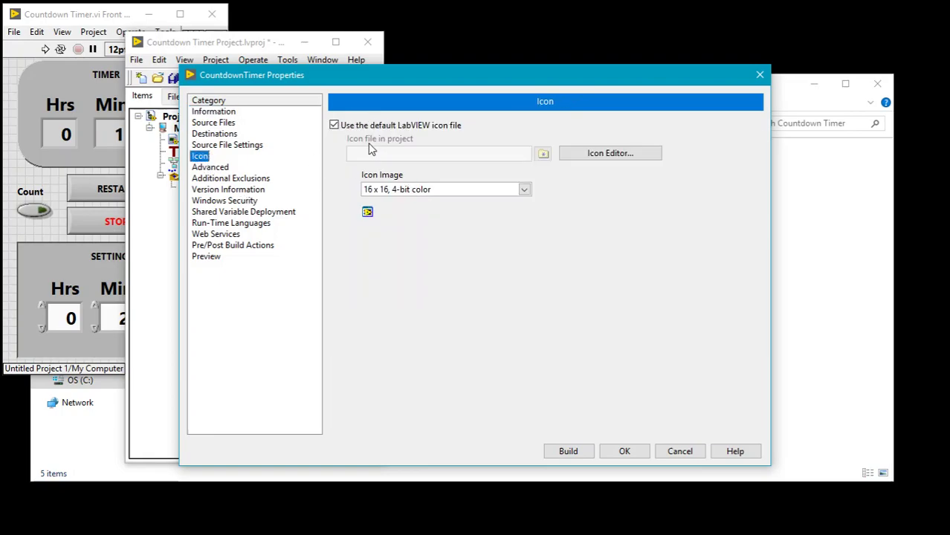
{"action": "left_click", "coordinate": [334, 124]}
{"action": "left_click", "coordinate": [544, 154]}
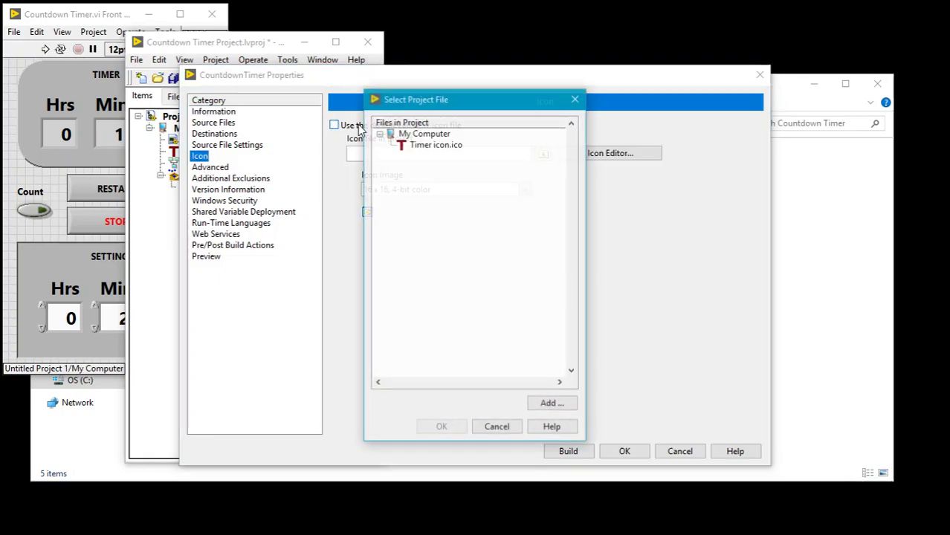
{"action": "left_click", "coordinate": [453, 145]}
{"action": "left_click", "coordinate": [455, 428]}
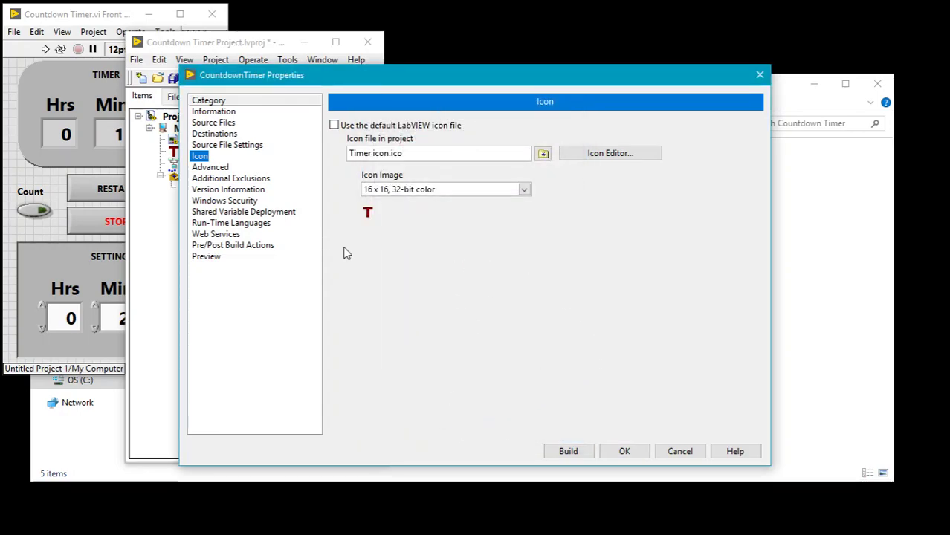
- Review the Destinations, Version Information, Run-Time Languages and Source File Settings pages
{"action": "left_click", "coordinate": [210, 134]}
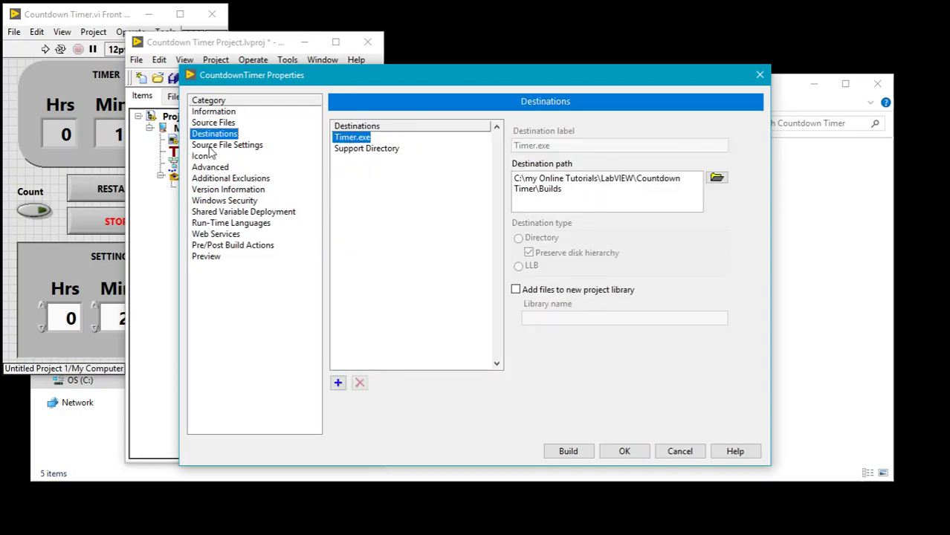
{"action": "left_click", "coordinate": [212, 145]}
{"action": "left_click", "coordinate": [211, 224]}
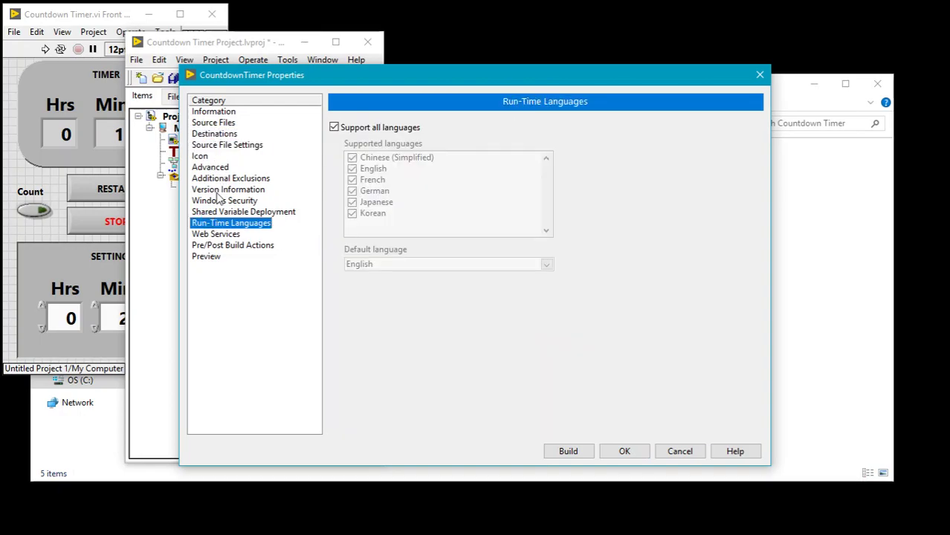
{"action": "left_click", "coordinate": [221, 190]}
{"action": "left_click", "coordinate": [233, 146]}
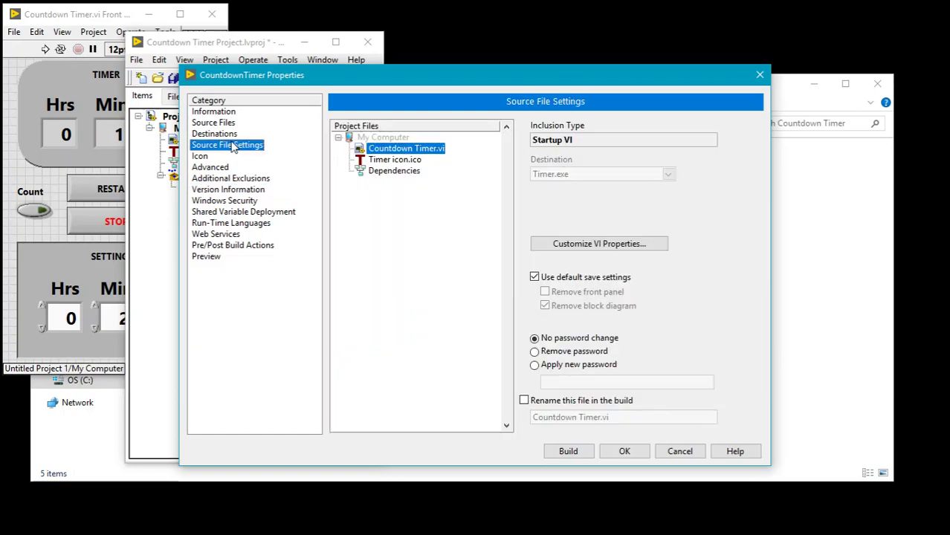
{"action": "right_click", "coordinate": [383, 138]}
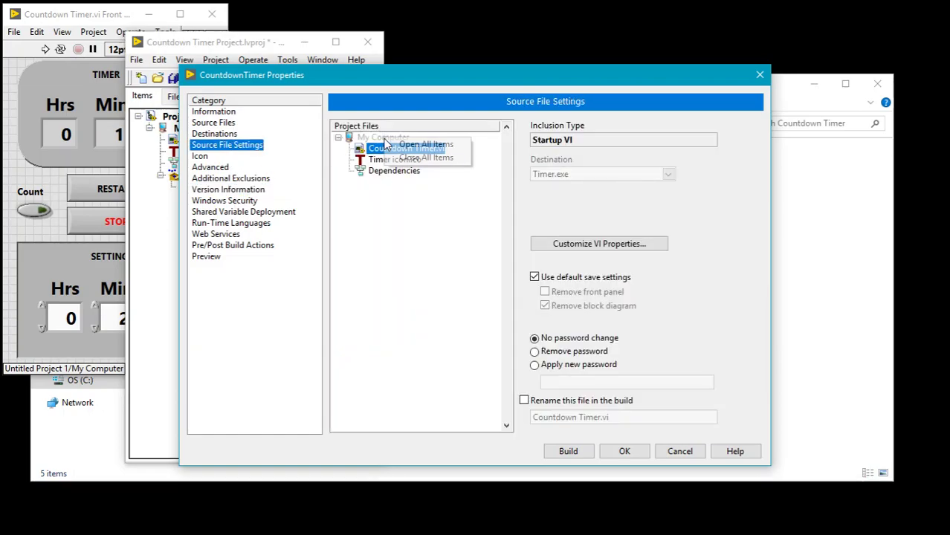
{"action": "left_click", "coordinate": [383, 230]}
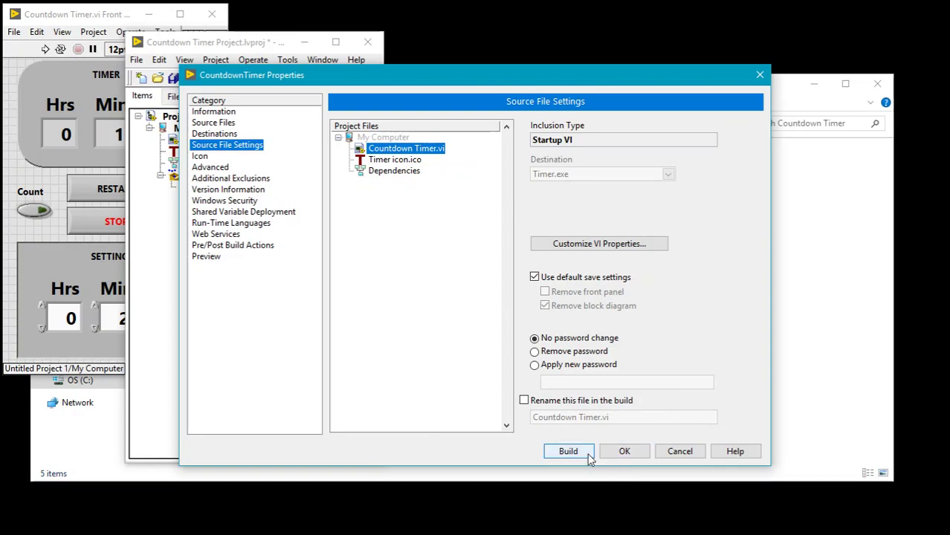
- Save the build settings, build CountdownTimer, and close the finished build report
{"action": "left_click", "coordinate": [623, 451]}
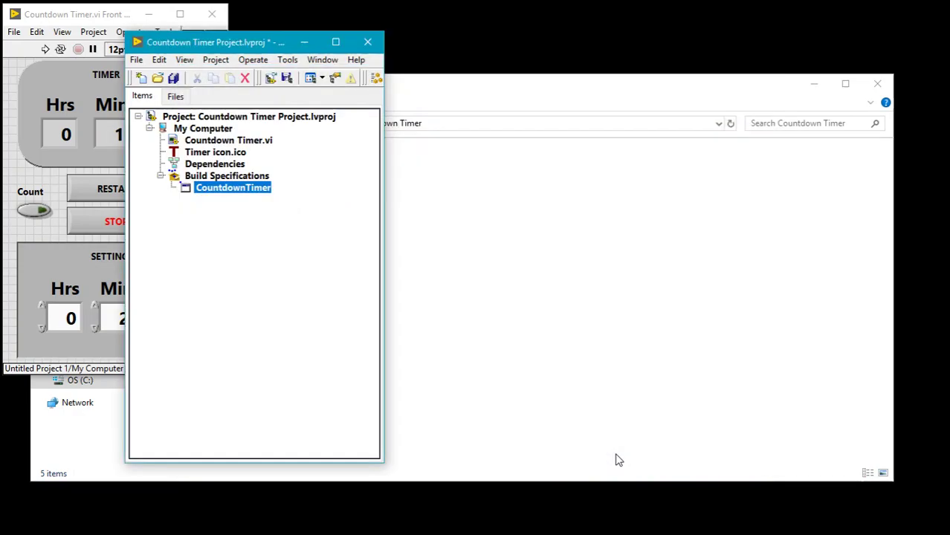
{"action": "right_click", "coordinate": [213, 193]}
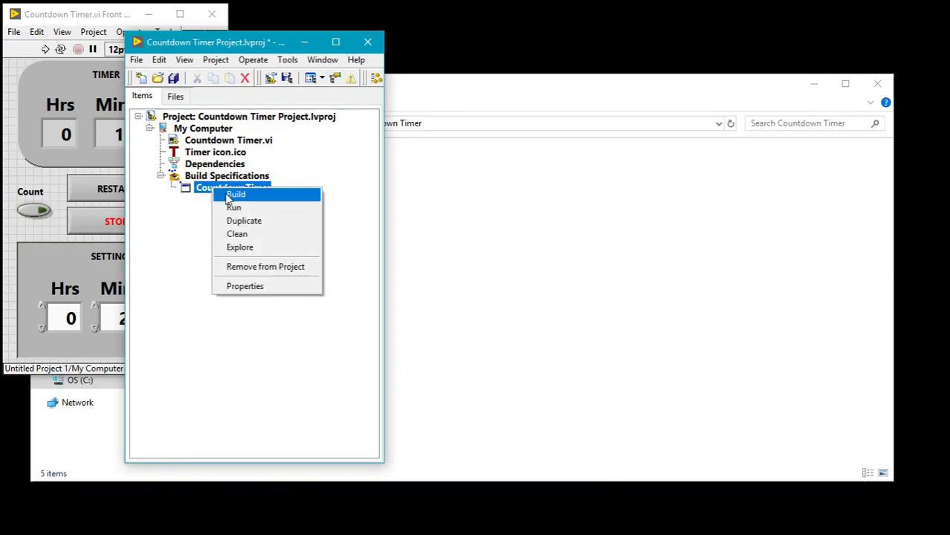
{"action": "left_click", "coordinate": [232, 195]}
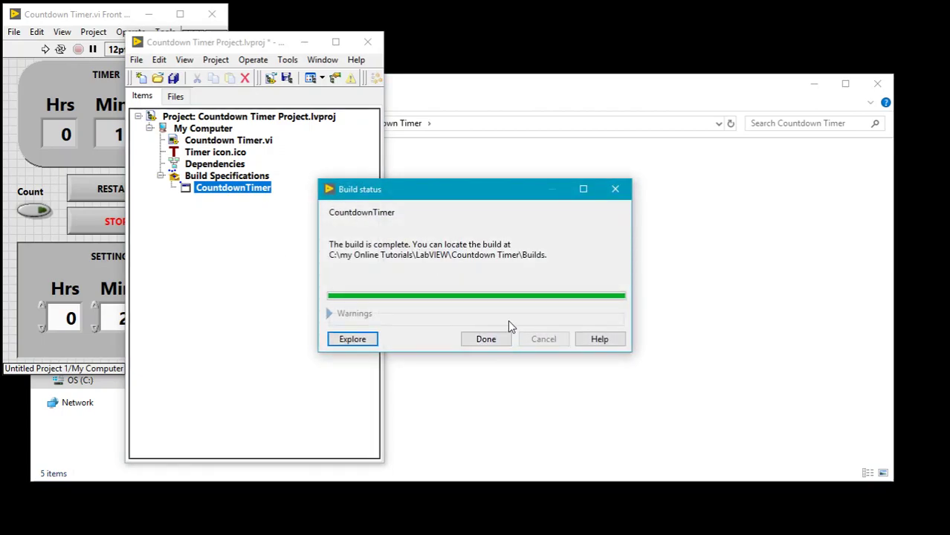
{"action": "left_click", "coordinate": [503, 340]}
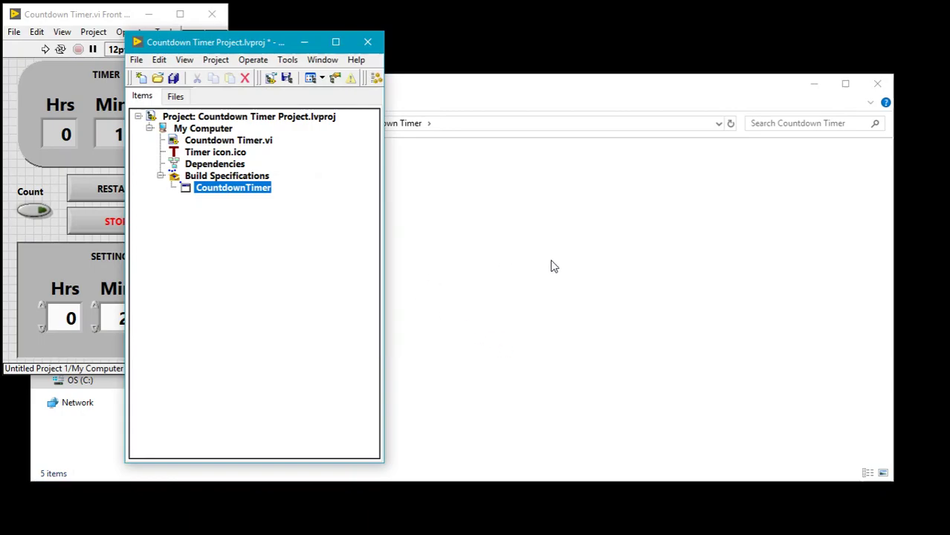
{"action": "left_click", "coordinate": [645, 266]}
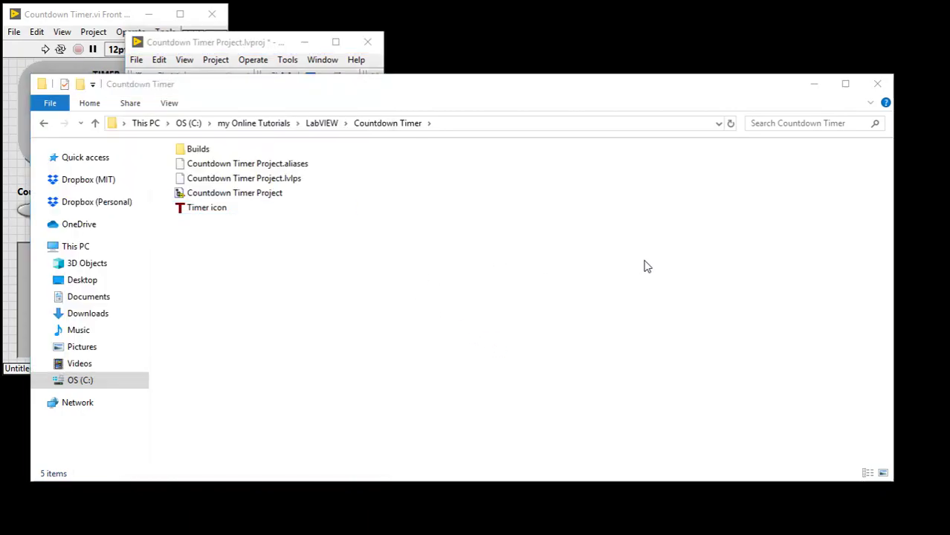
- Open the Builds folder and select the new 111 KB Timer application
{"action": "double_click", "coordinate": [202, 152]}
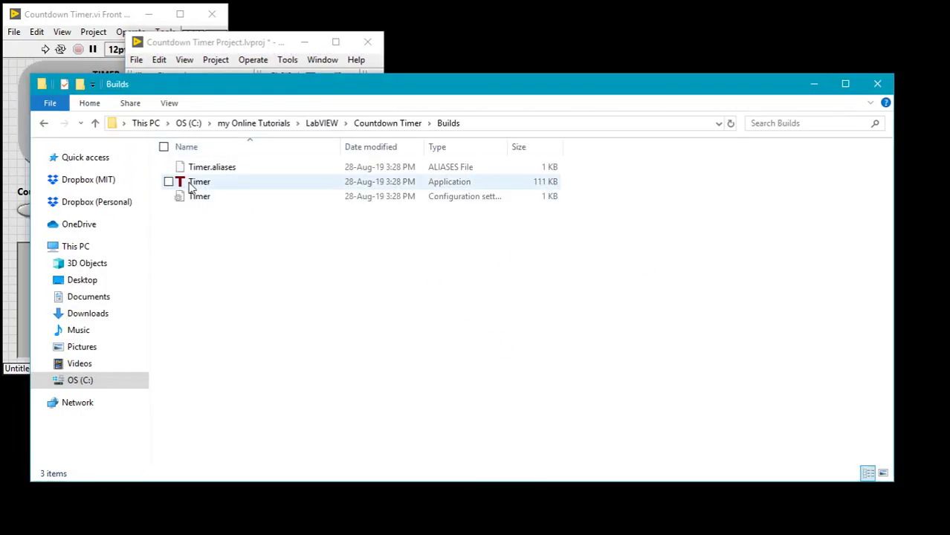
{"action": "left_click", "coordinate": [190, 186]}
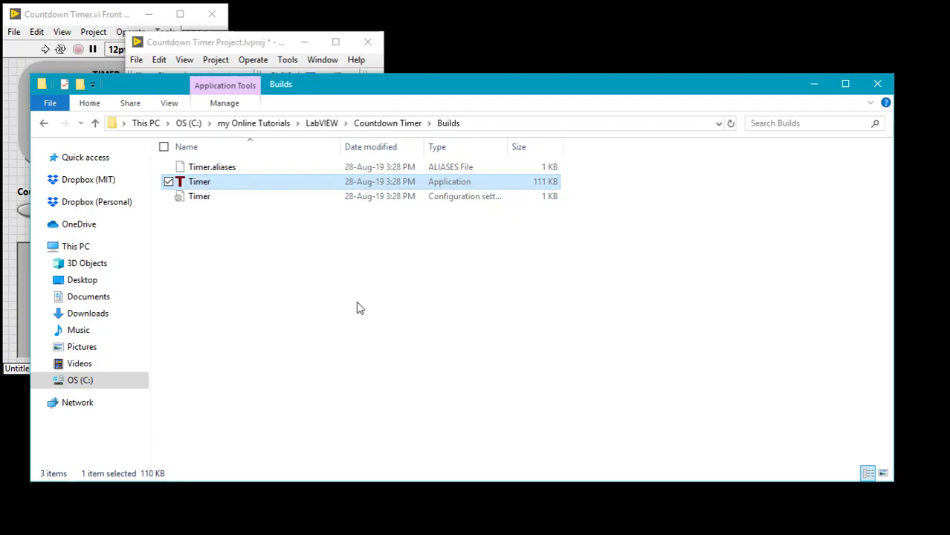
- Launch Timer.exe, position its Countdown Timer window, and run it showing 0 h 2 min 0 s
{"action": "double_click", "coordinate": [212, 186]}
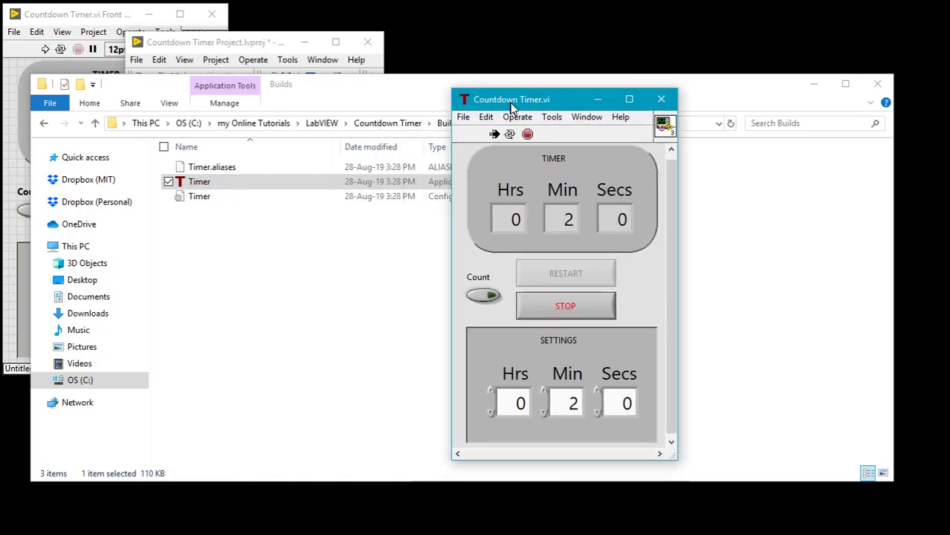
{"action": "left_click_drag", "start_coordinate": [511, 98], "coordinate": [499, 79]}
{"action": "left_click_drag", "start_coordinate": [527, 75], "coordinate": [516, 65]}
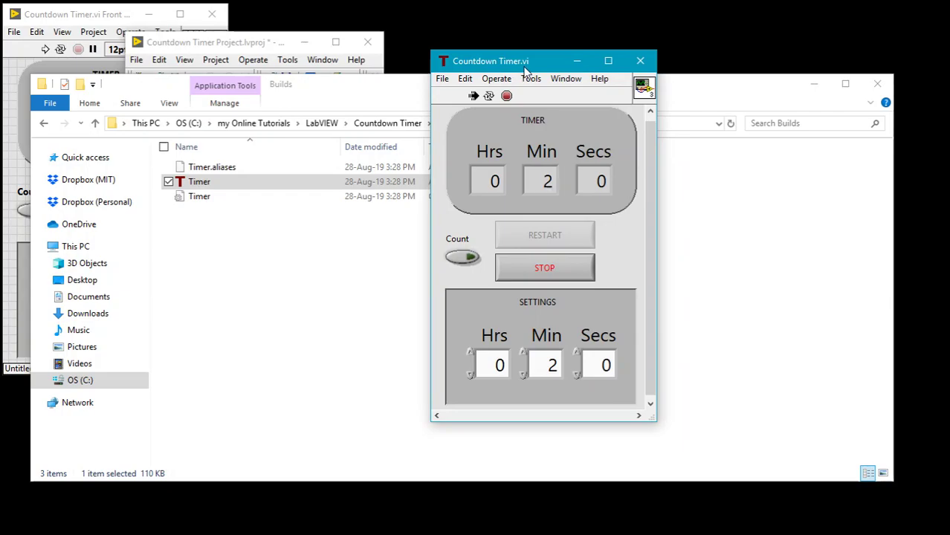
{"action": "left_click_drag", "start_coordinate": [527, 69], "coordinate": [516, 49]}
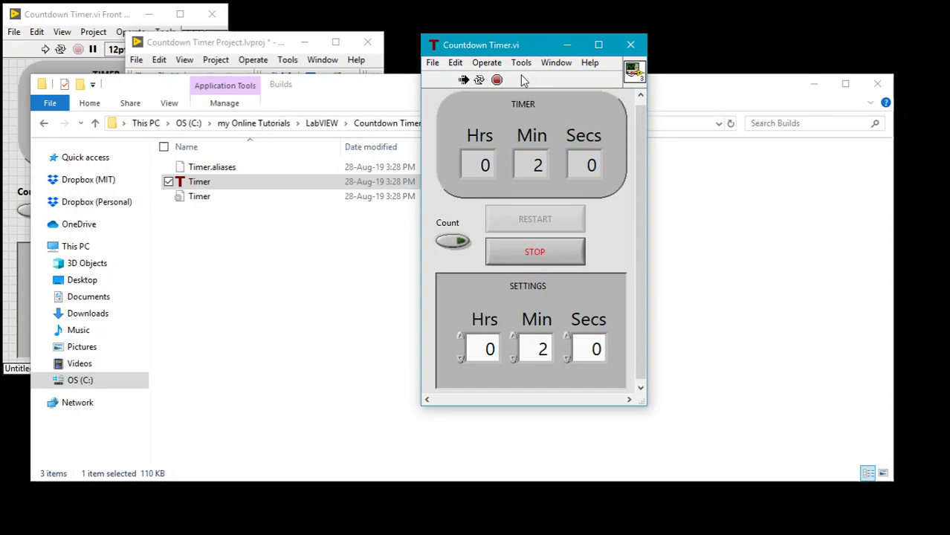
{"action": "left_click", "coordinate": [478, 80]}
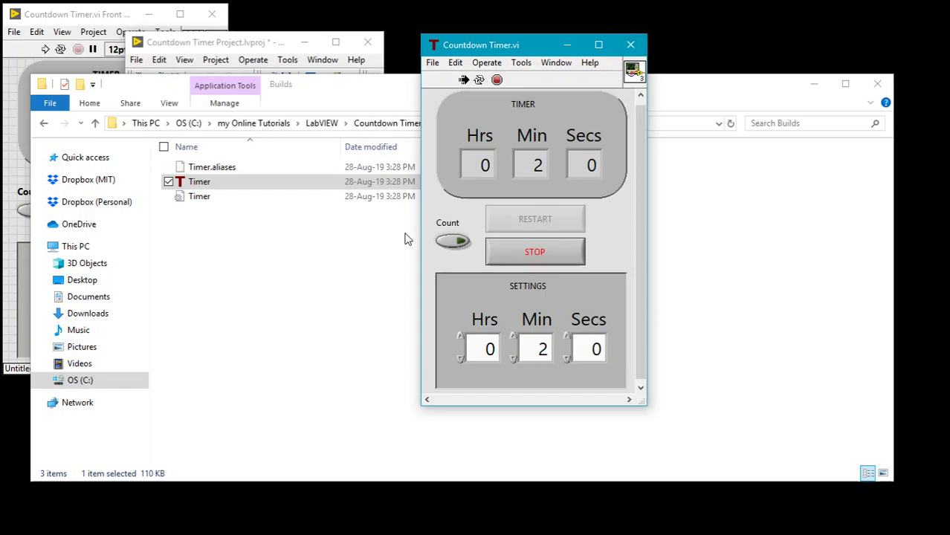
- Flip the Count switch to start the 2-minute countdown and move the window right
{"action": "left_click", "coordinate": [452, 242]}
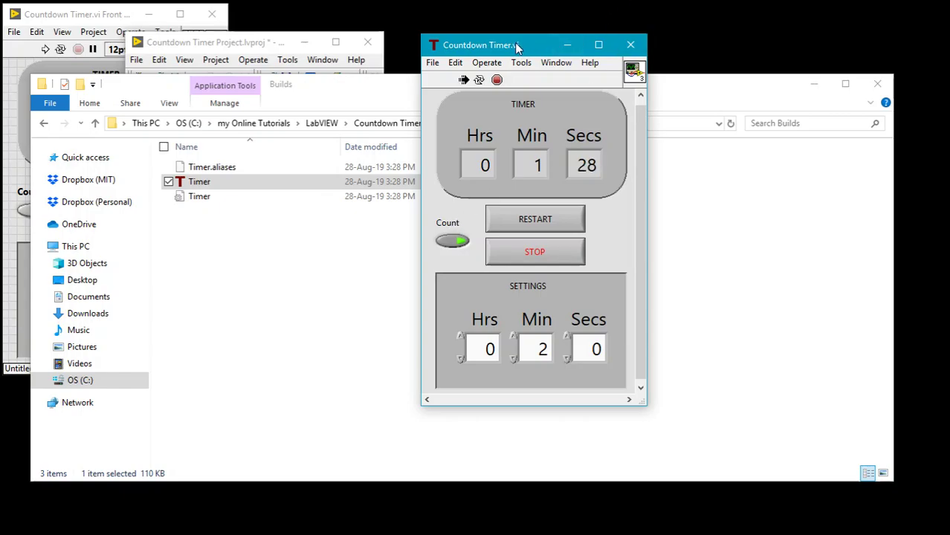
{"action": "left_click_drag", "start_coordinate": [517, 44], "coordinate": [669, 46]}
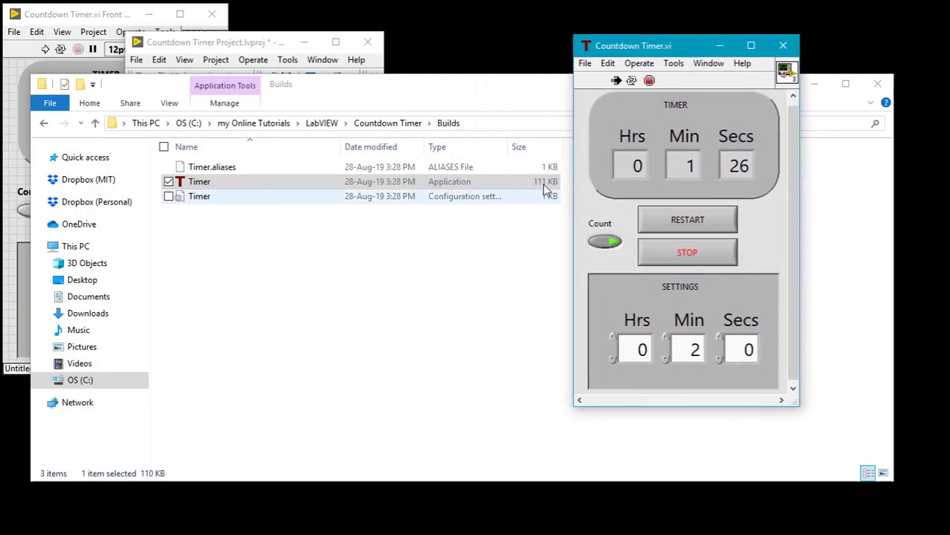